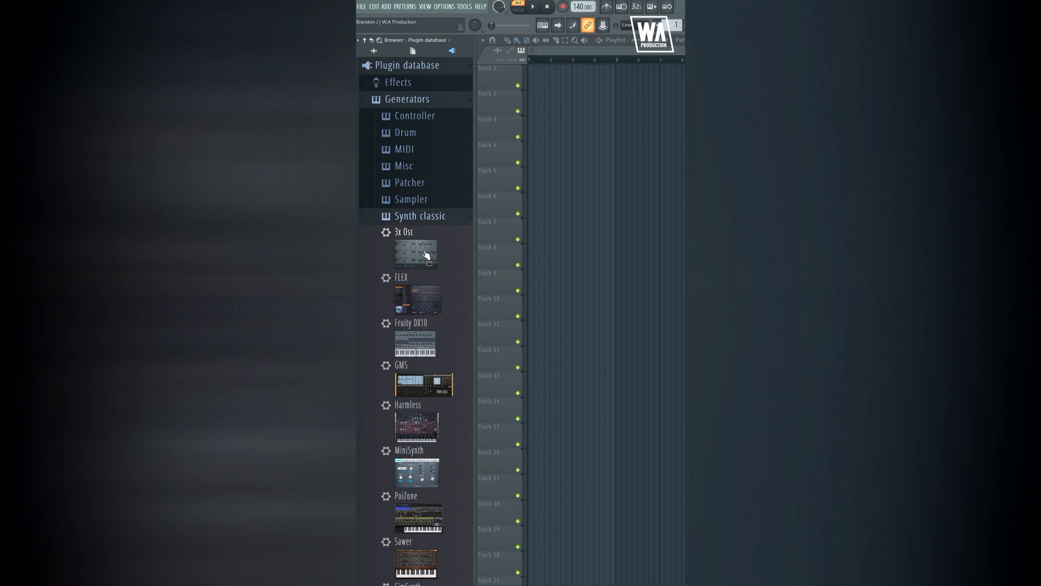
Step: Add a 3x Osc generator to the first playlist track and set all three oscillators to the noise waveform
drag(484, 78, 532, 71)
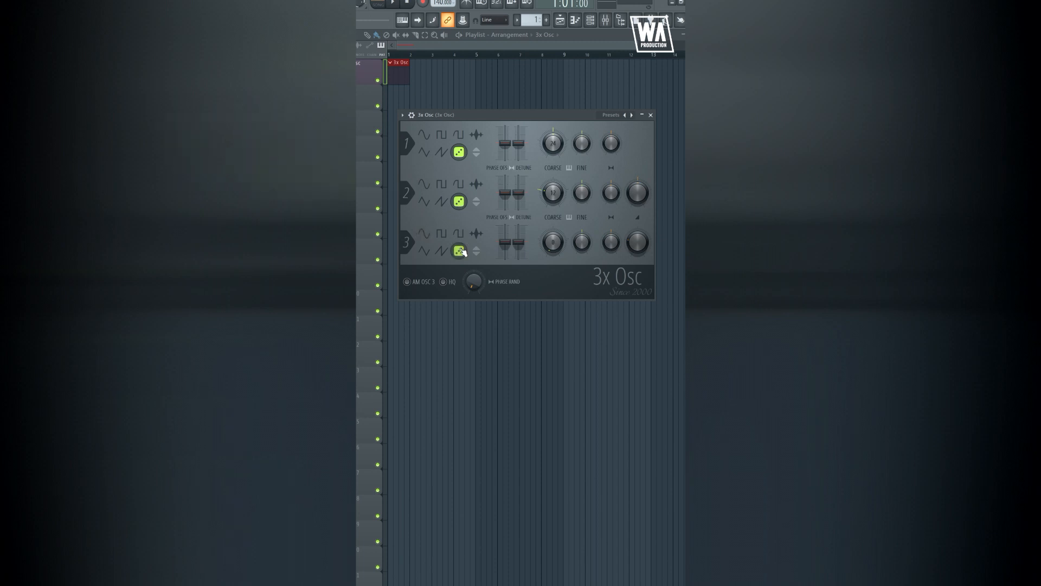
click(651, 115)
Step: Draw one sustained four-bar note from the start of the 3x Osc pattern and return to the playlist
double_click(399, 80)
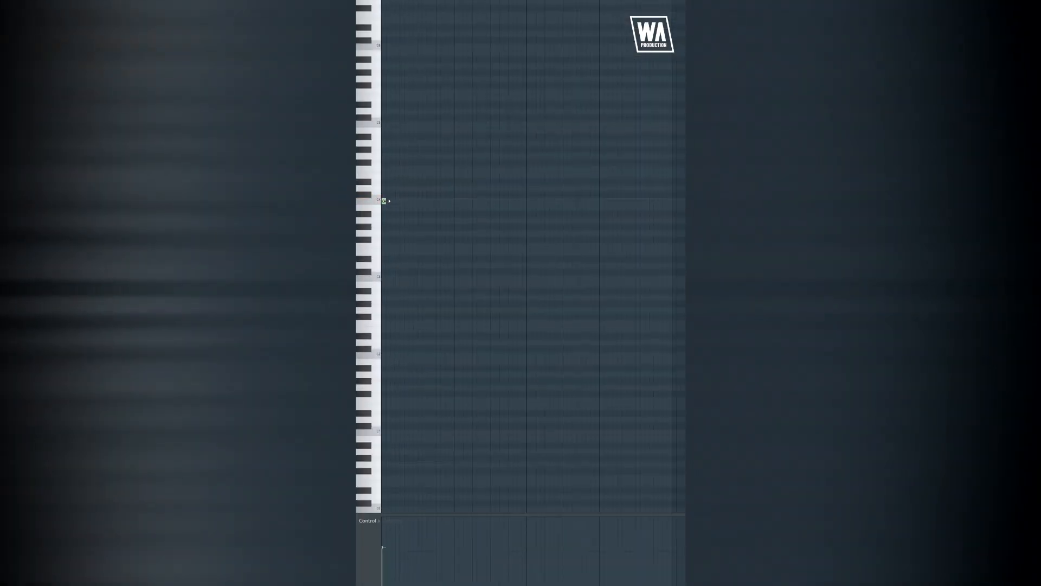
drag(404, 200, 670, 187)
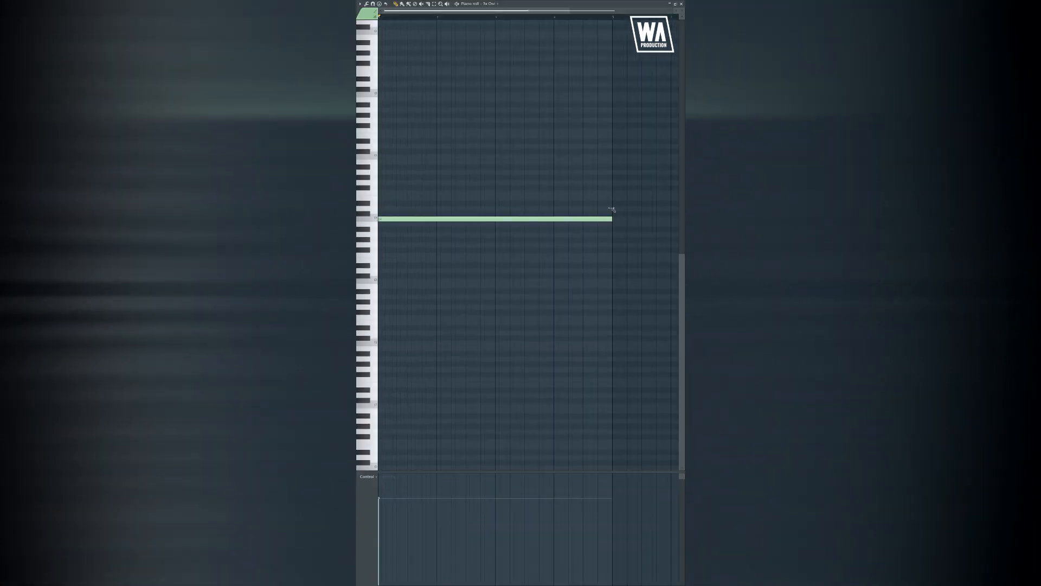
click(682, 4)
drag(682, 36, 682, 55)
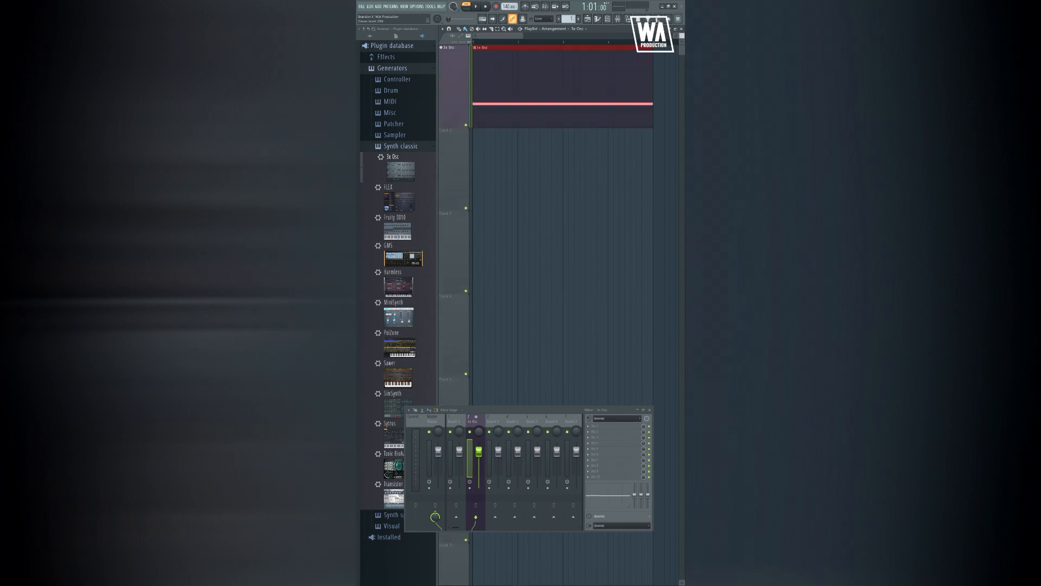
Step: Add Fruity Parametric EQ 2 from the filter effects to the 3x Osc mixer track
click(387, 57)
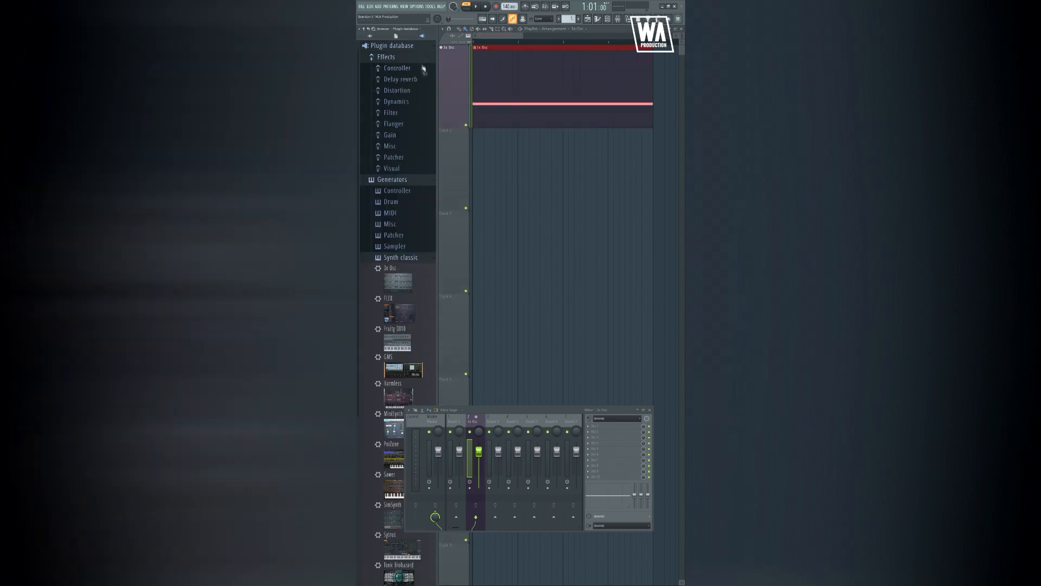
click(411, 114)
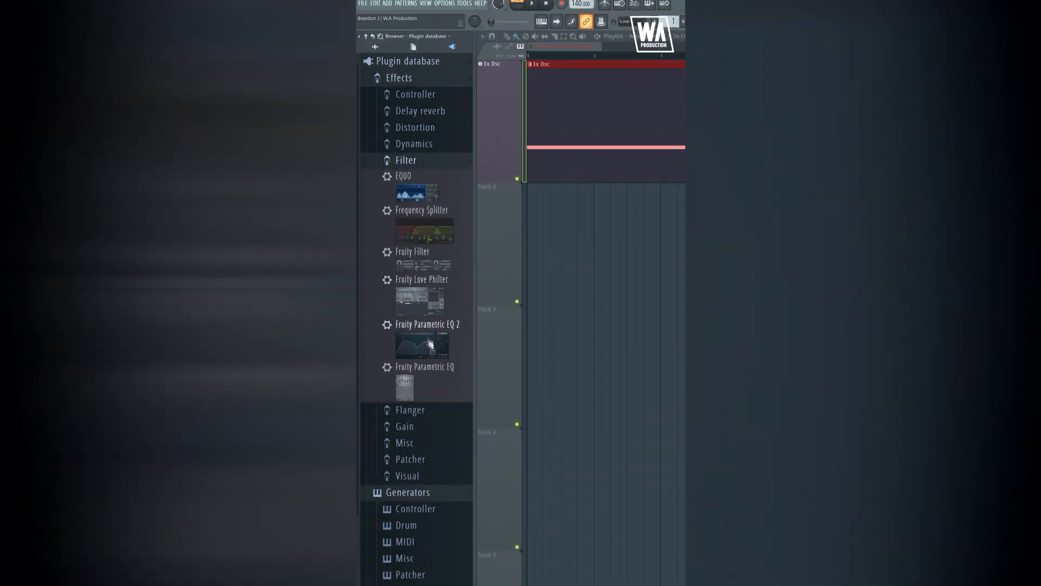
drag(429, 346, 505, 152)
Step: Set band 7 of the equalizer to a low-pass filter with a steep slope
right_click(540, 223)
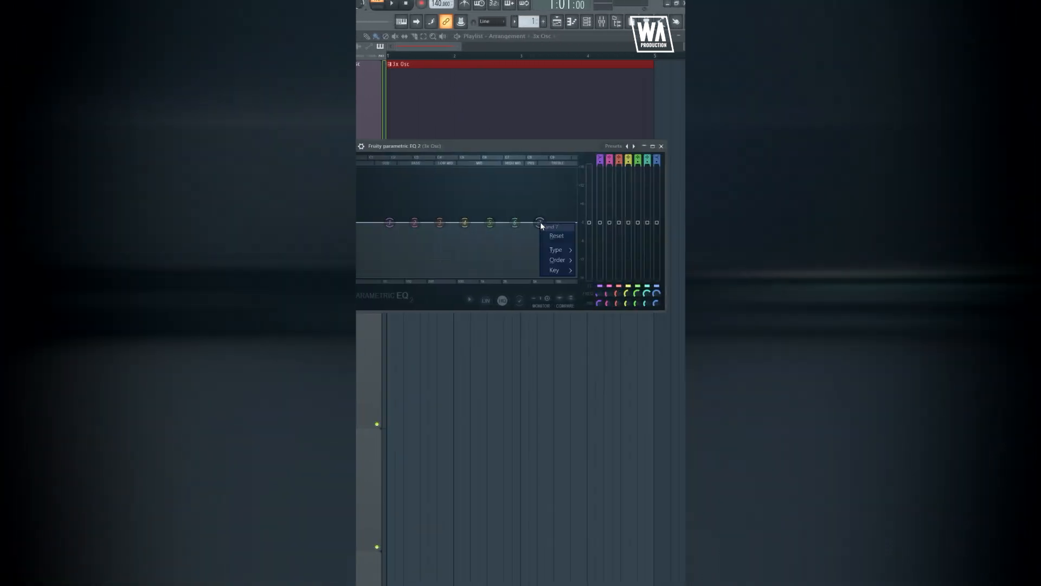
mouse_move(549, 250)
click(580, 263)
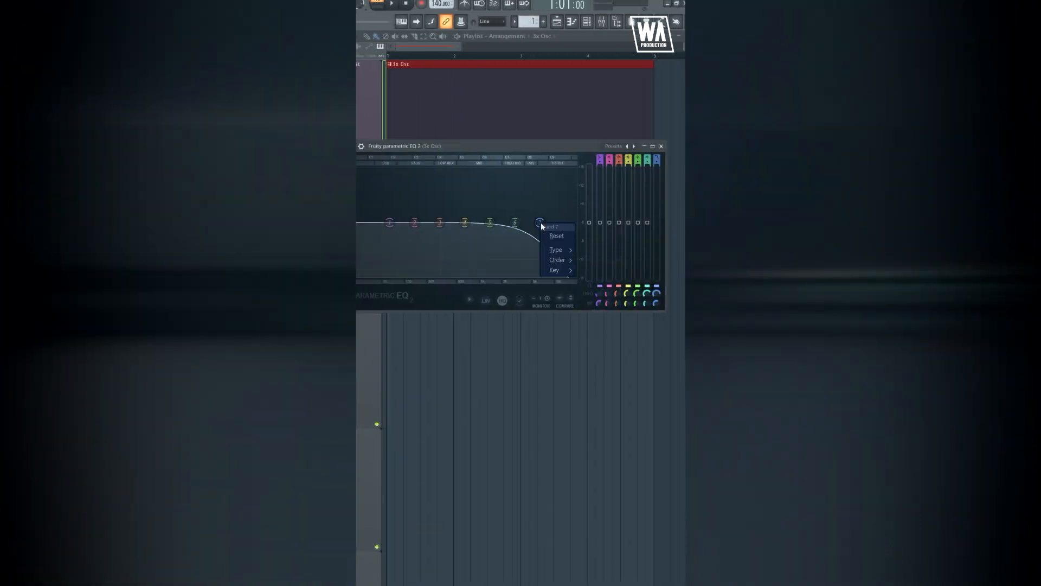
click(578, 260)
Step: Create an automation clip for the band 7 frequency and lower its start point to the minimum for a rising ramp
right_click(656, 298)
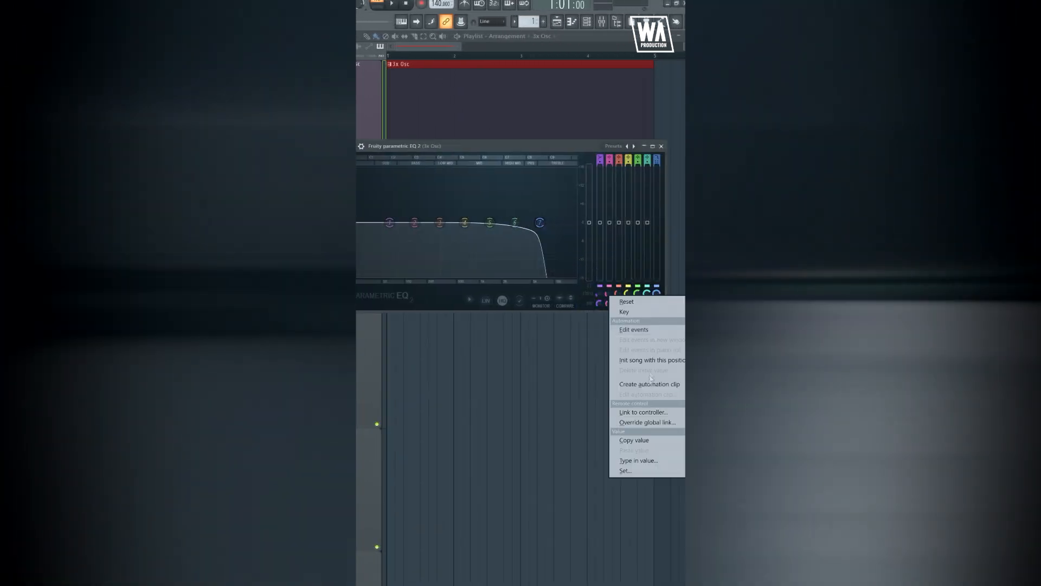
click(647, 384)
drag(387, 210, 388, 302)
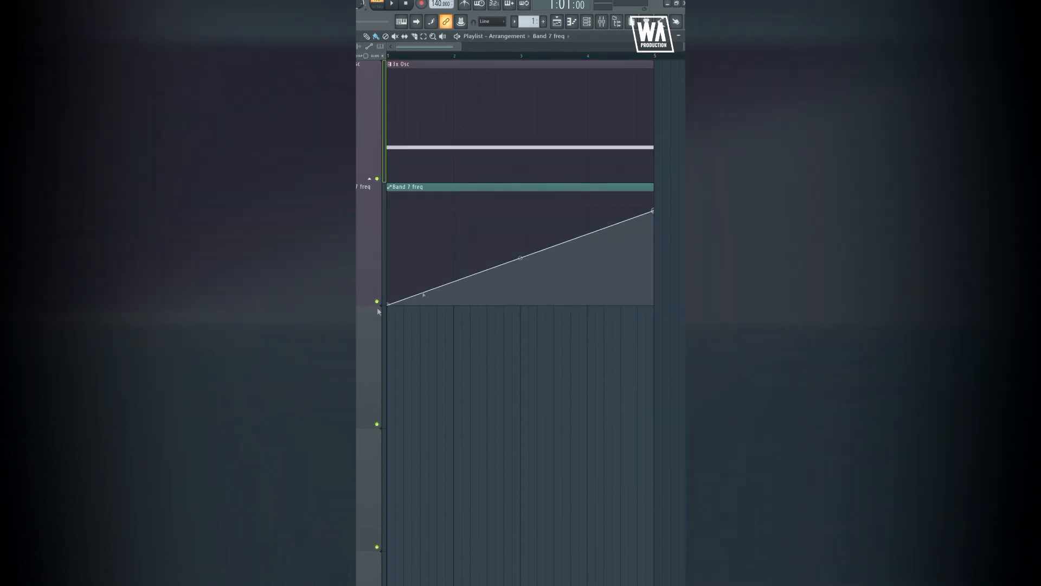
Step: Match the Band 7 freq automation track's colour to the 3x Osc track and play the riser
right_click(362, 238)
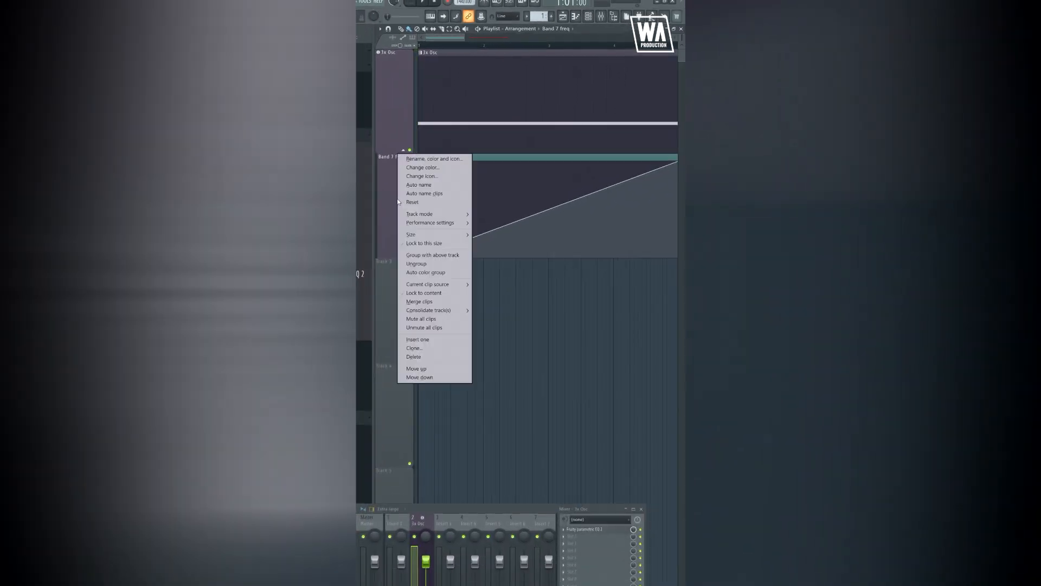
click(397, 198)
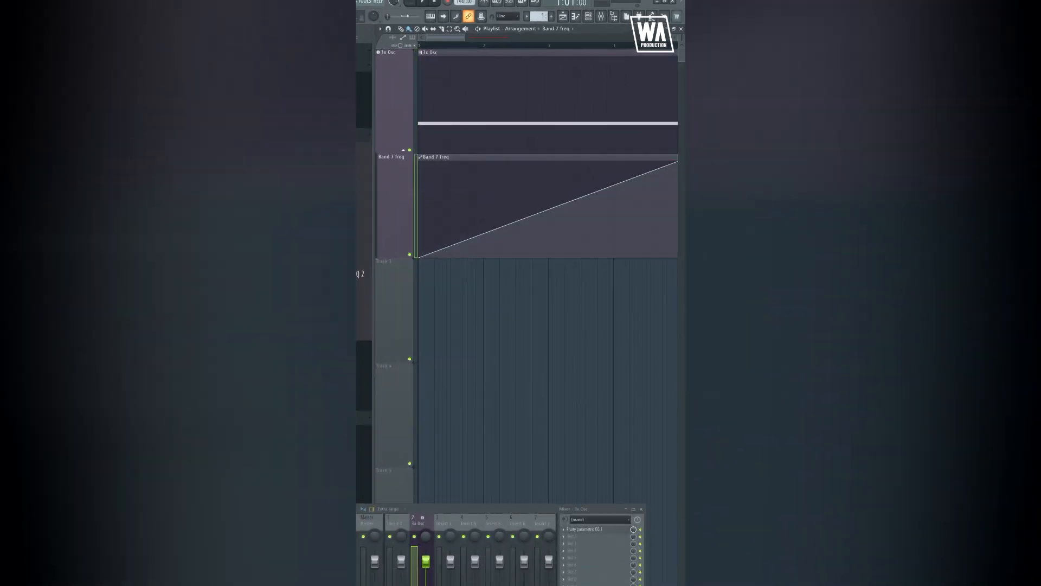
click(423, 3)
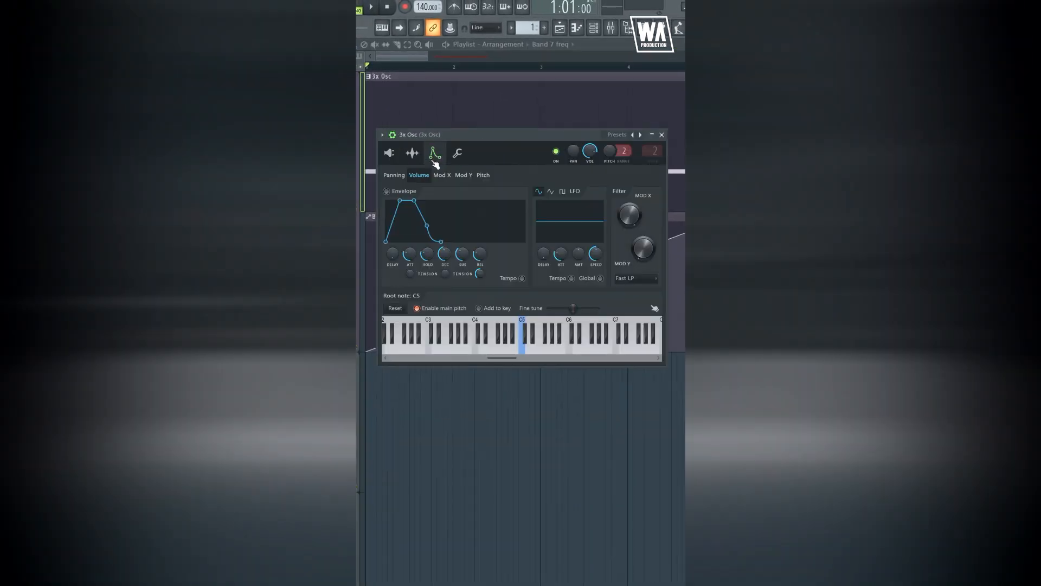
Step: Open the panning envelope and LFO settings of the 3x Osc
click(395, 176)
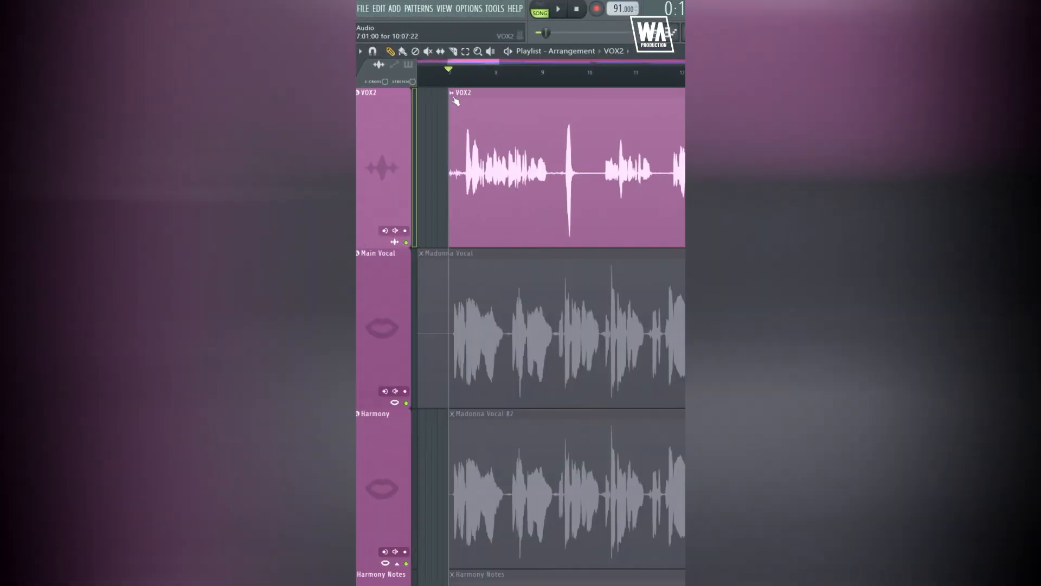
Step: Open the VOX2 vocal clip in the Edison sample editor
right_click(421, 66)
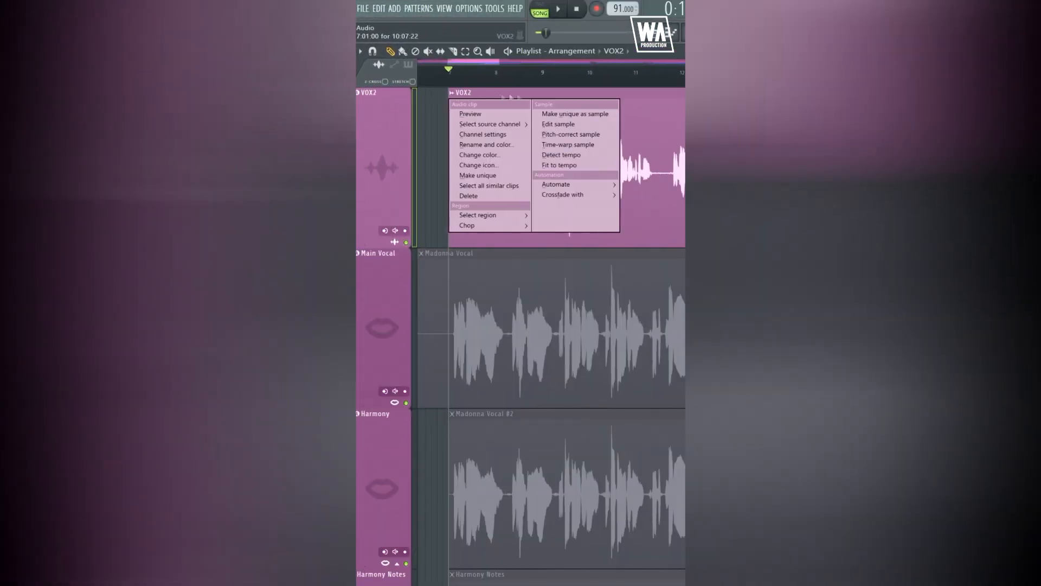
click(568, 125)
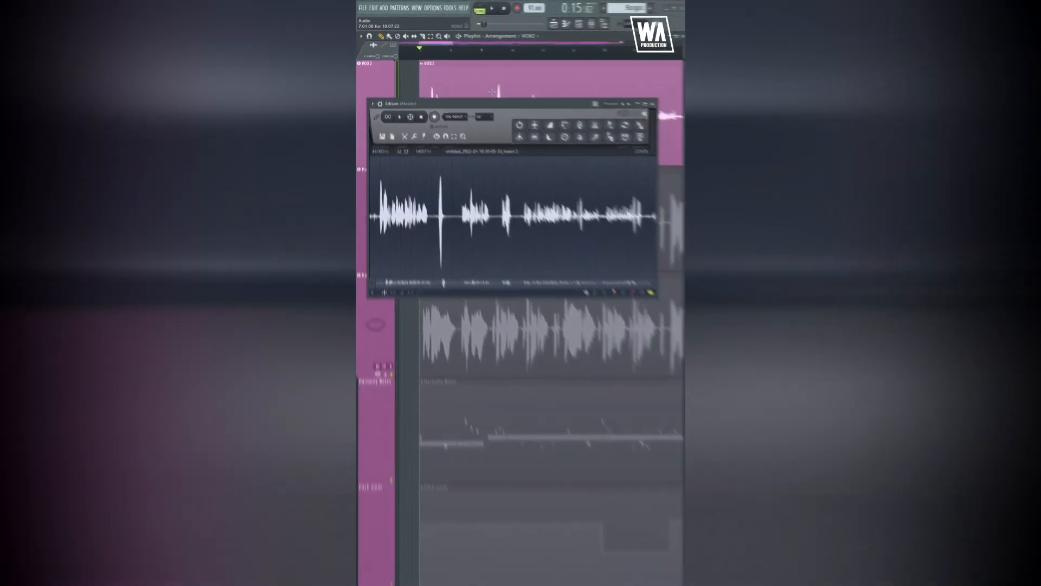
Step: Select the silent stretch after the tall peak in the vocal and acquire its noise profile with the denoise tool
scroll(448, 217, up, 5)
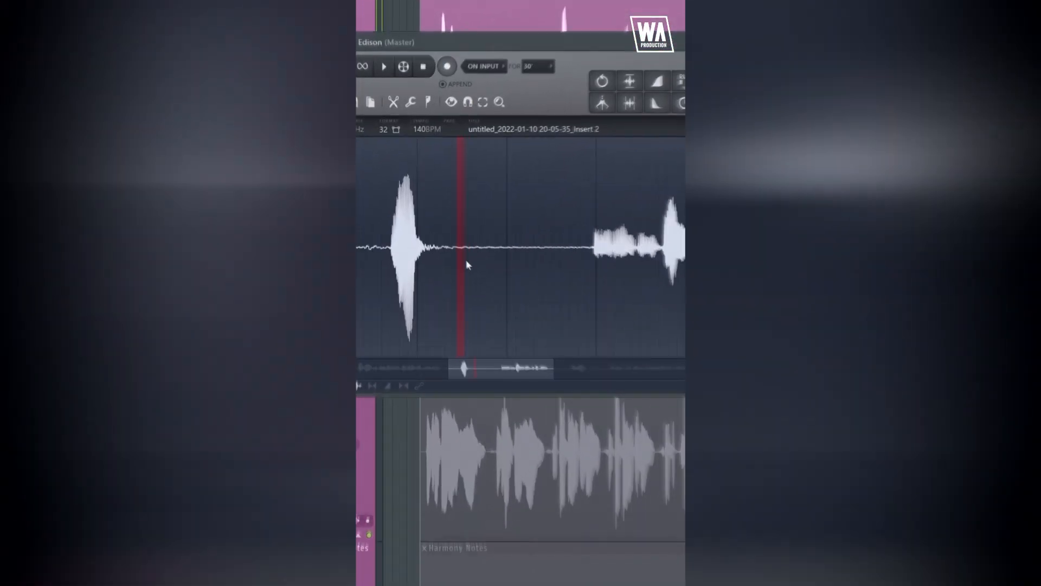
drag(467, 265, 560, 270)
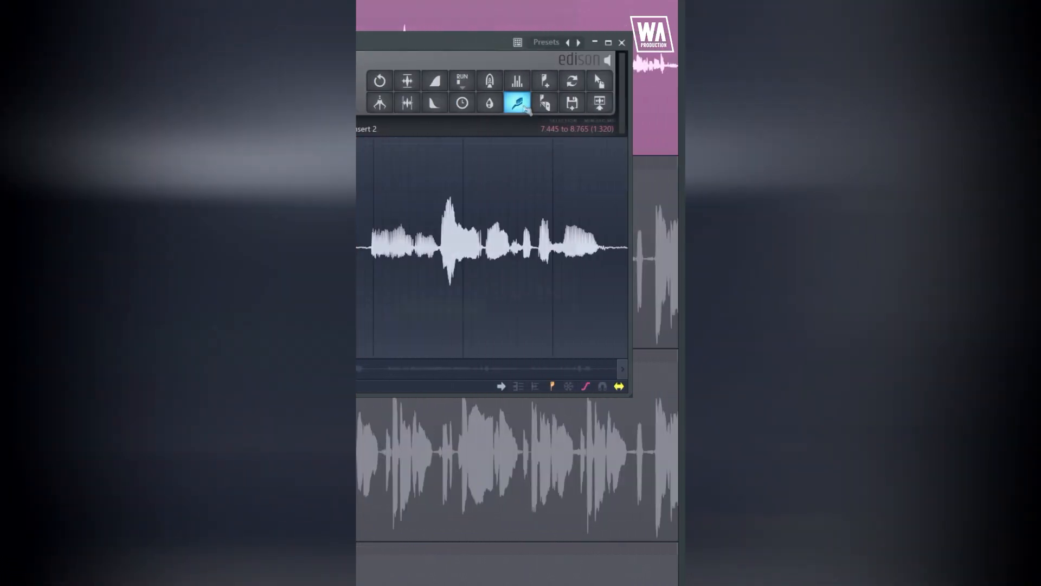
click(523, 103)
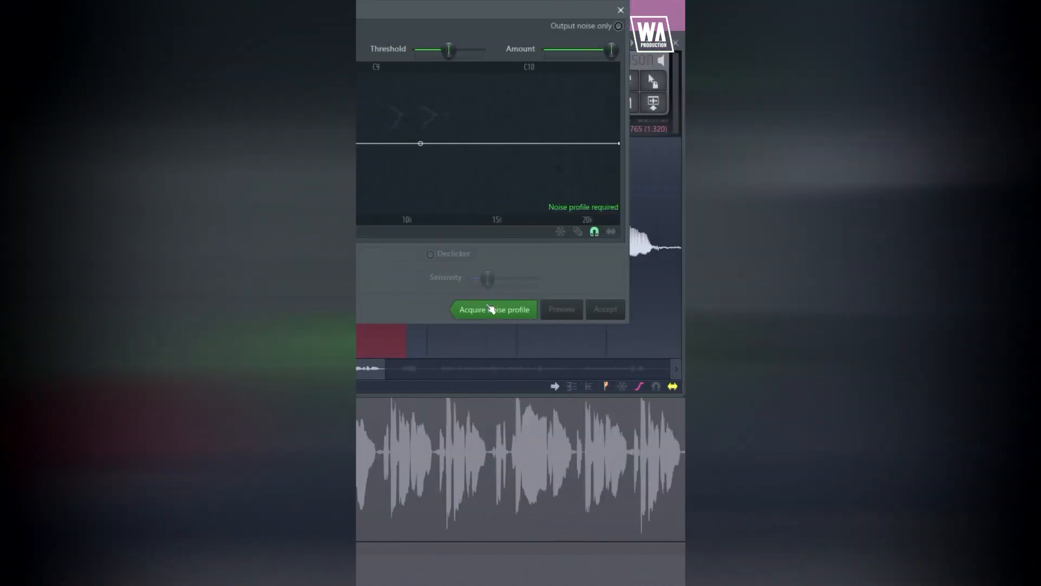
click(491, 308)
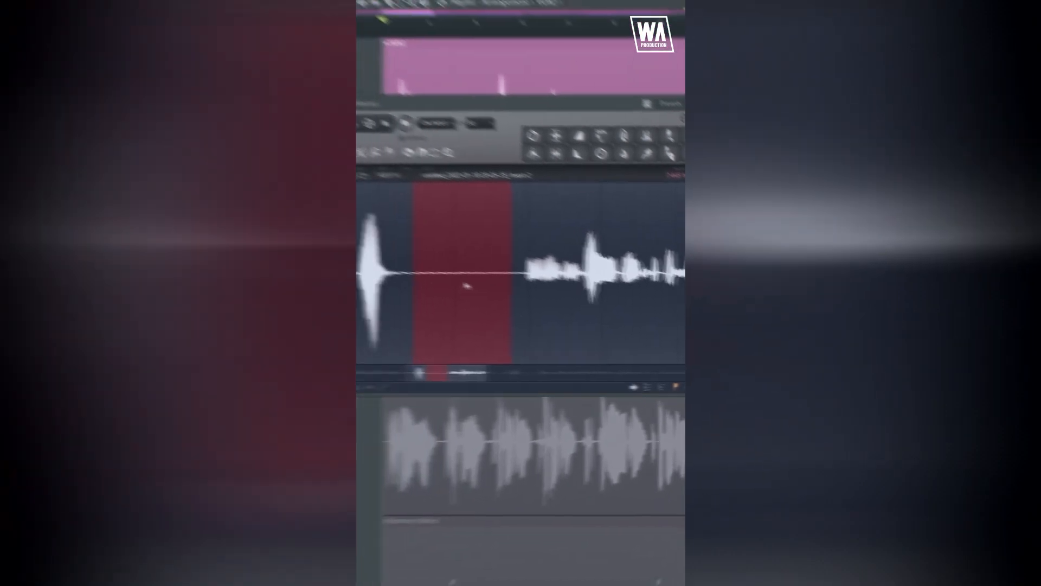
Step: Select the first half of the vocal recording and apply the denoiser to it with the acquired noise profile
scroll(472, 292, up, 5)
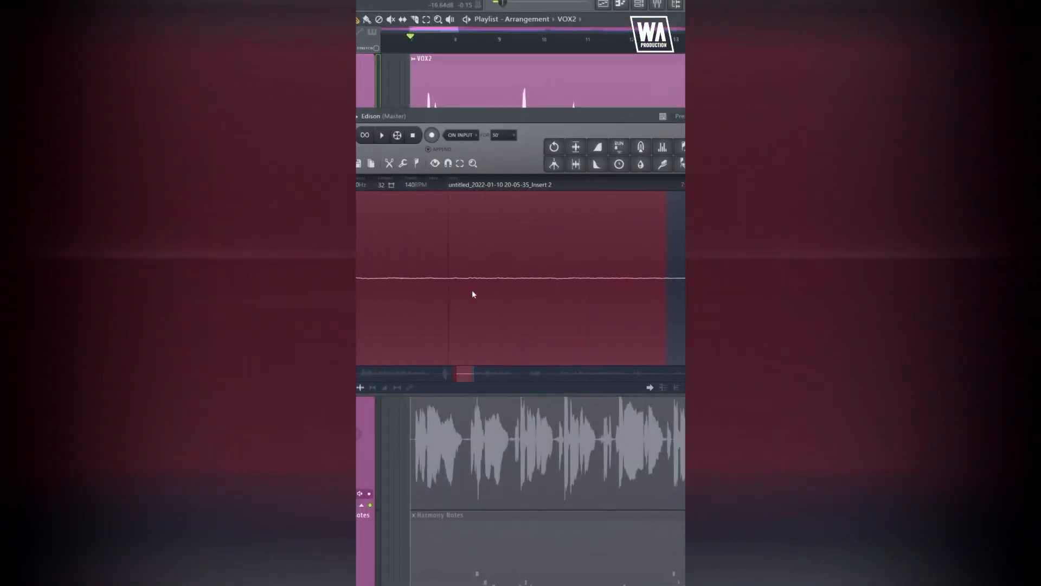
scroll(472, 294, down, 5)
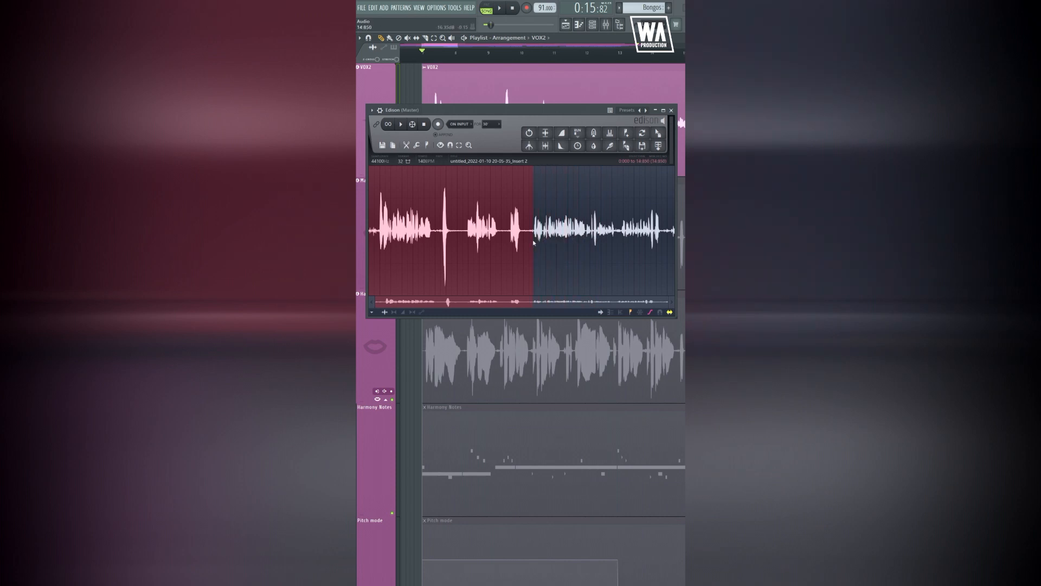
click(614, 151)
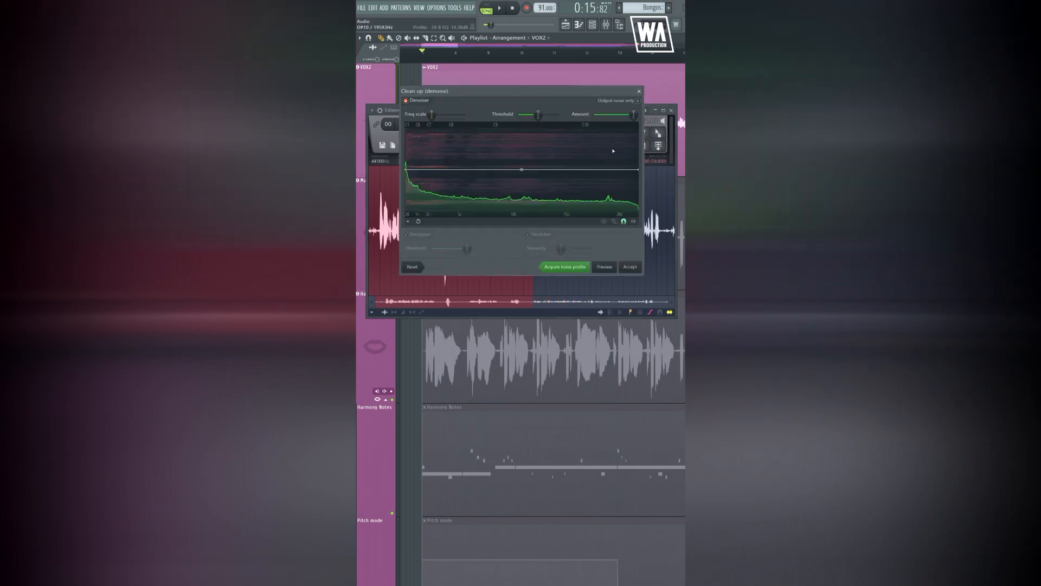
click(631, 267)
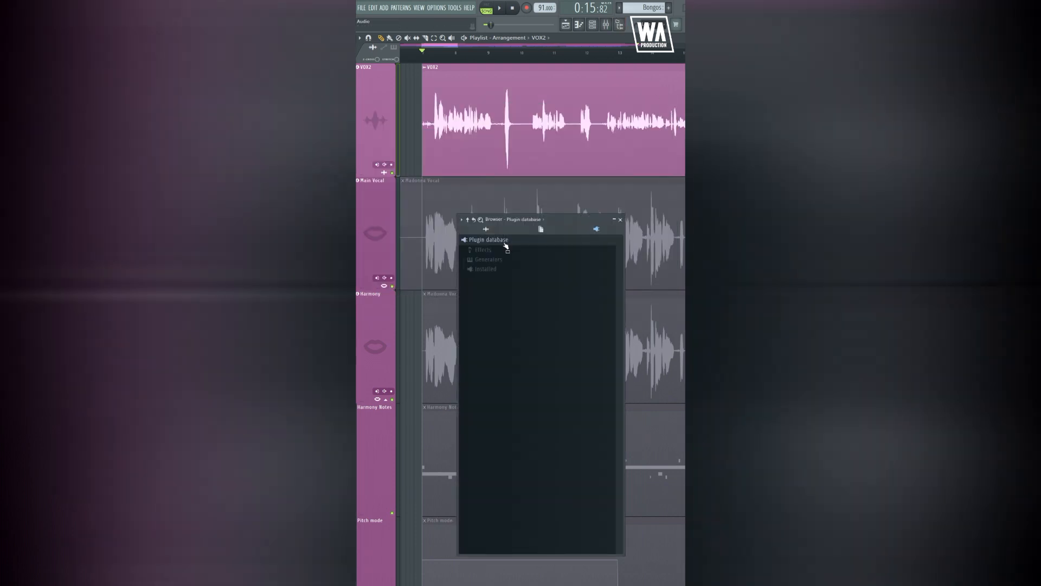
Step: Add Fruity Limiter from the dynamics effects to the VOX2 track and enlarge its window
click(493, 289)
drag(503, 319, 378, 126)
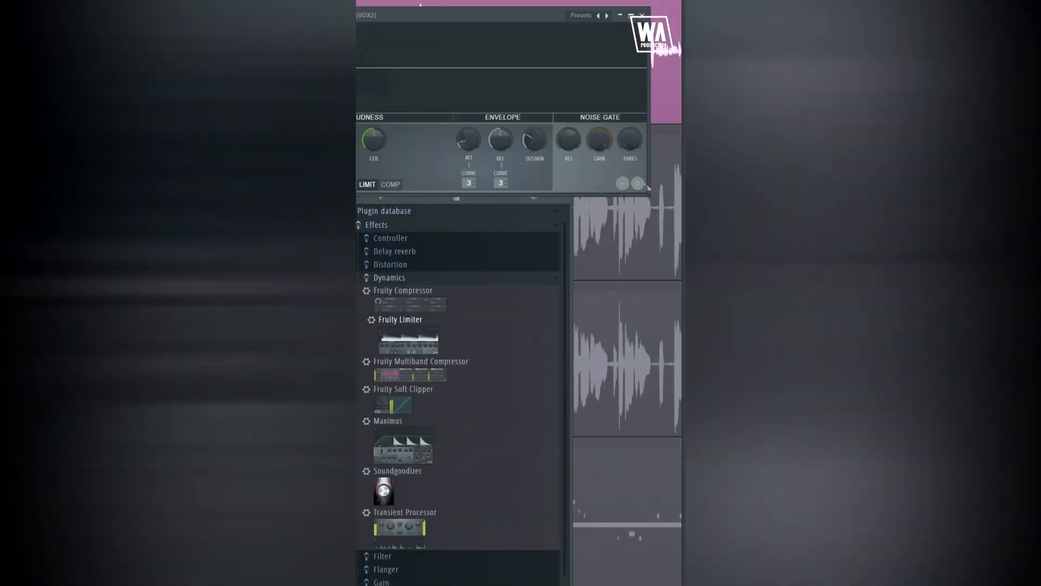
drag(648, 187, 657, 368)
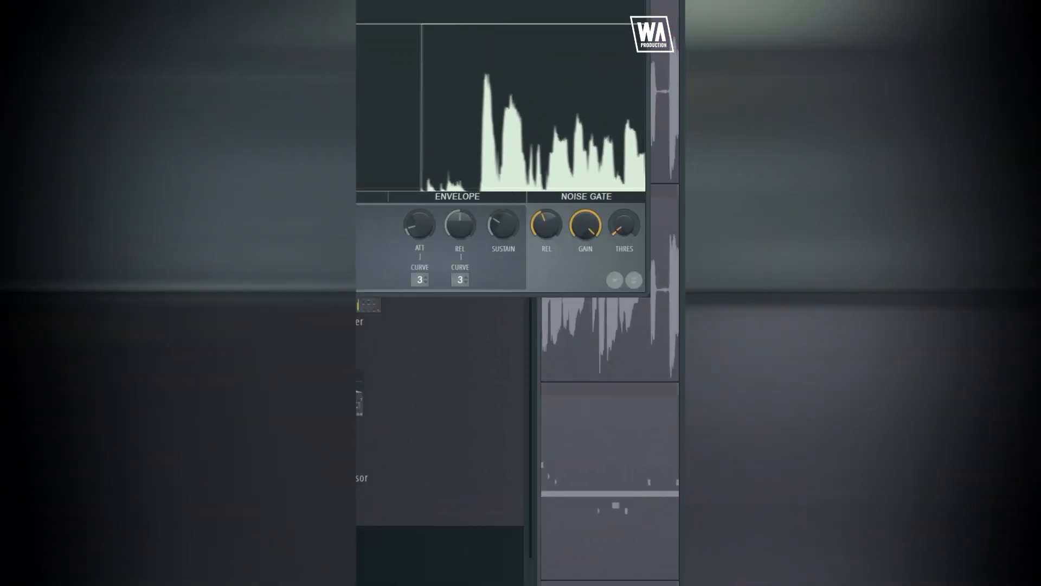
Step: Set the limiter's noise gate gain to minimum, raise the threshold slightly and lengthen the release to about 207 ms
drag(586, 225, 586, 325)
drag(625, 224, 625, 214)
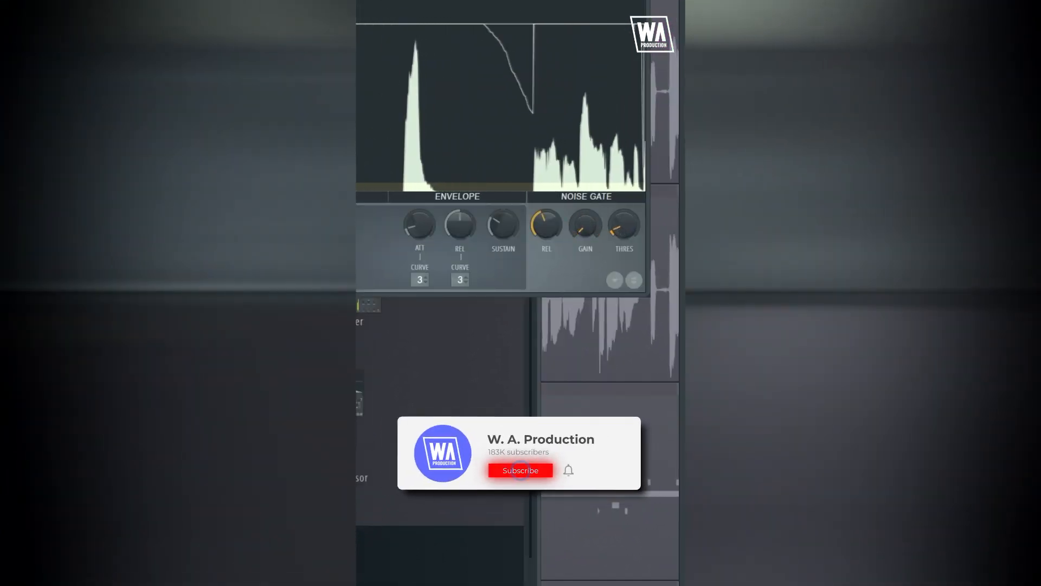
mouse_move(546, 225)
mouse_down()
mouse_move(546, 202)
mouse_move(549, 225)
mouse_move(550, 214)
mouse_up()
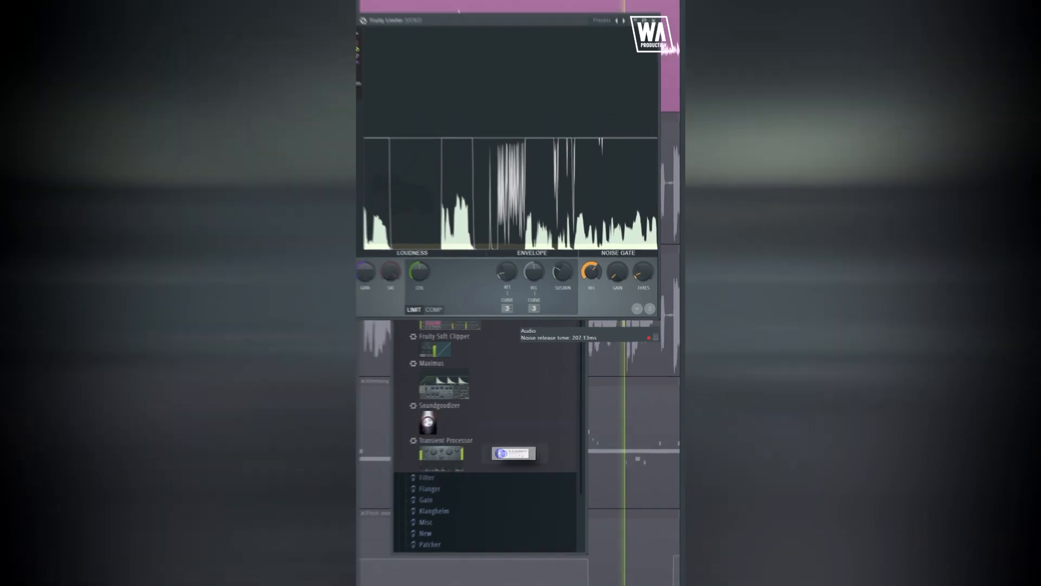
drag(592, 272, 591, 273)
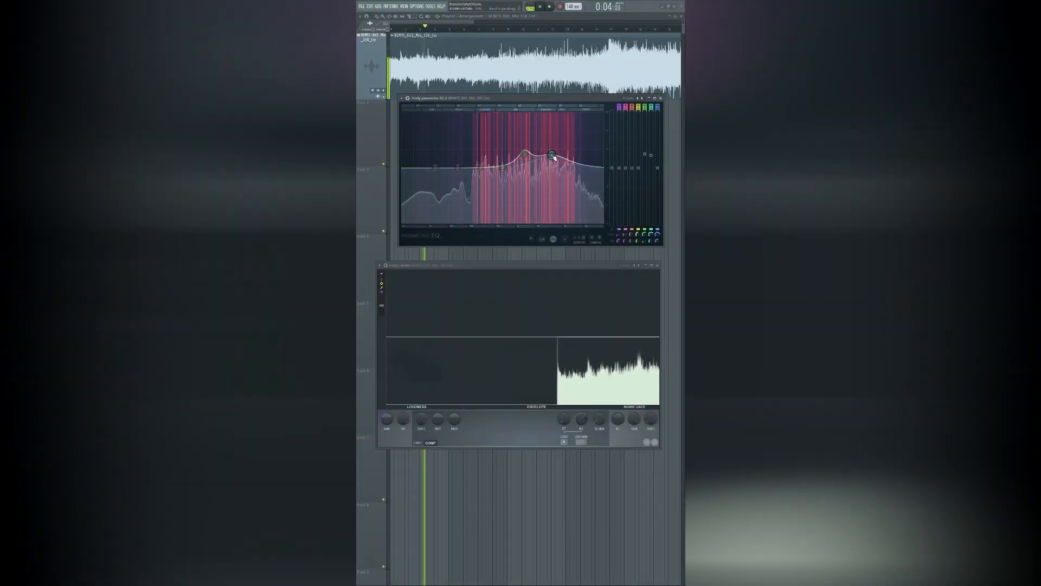
Step: Boost band 7 and cut band 3 in Fruity Parametric EQ 2 on the mix track
drag(570, 165, 571, 156)
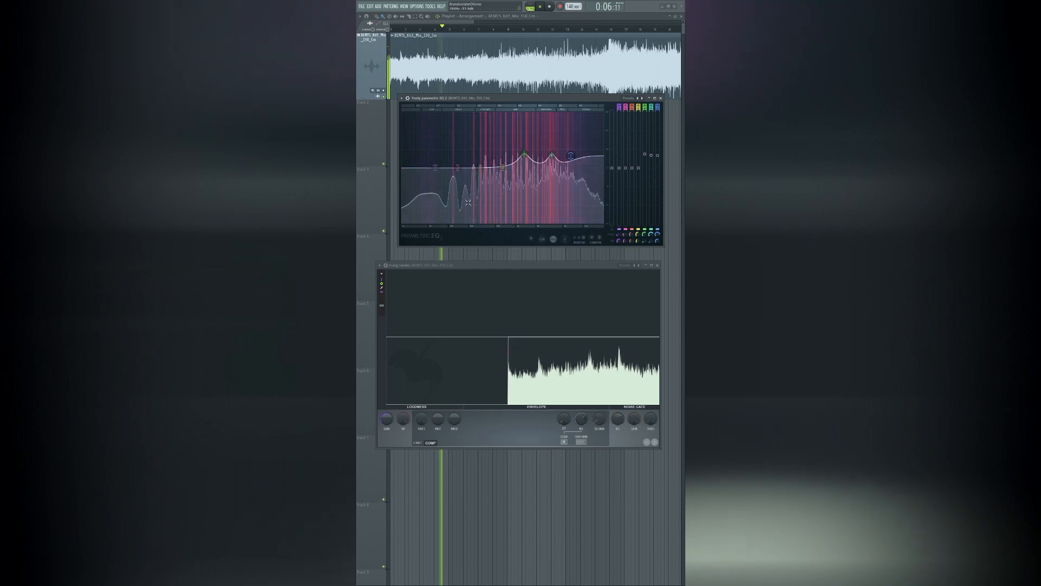
drag(481, 167, 478, 188)
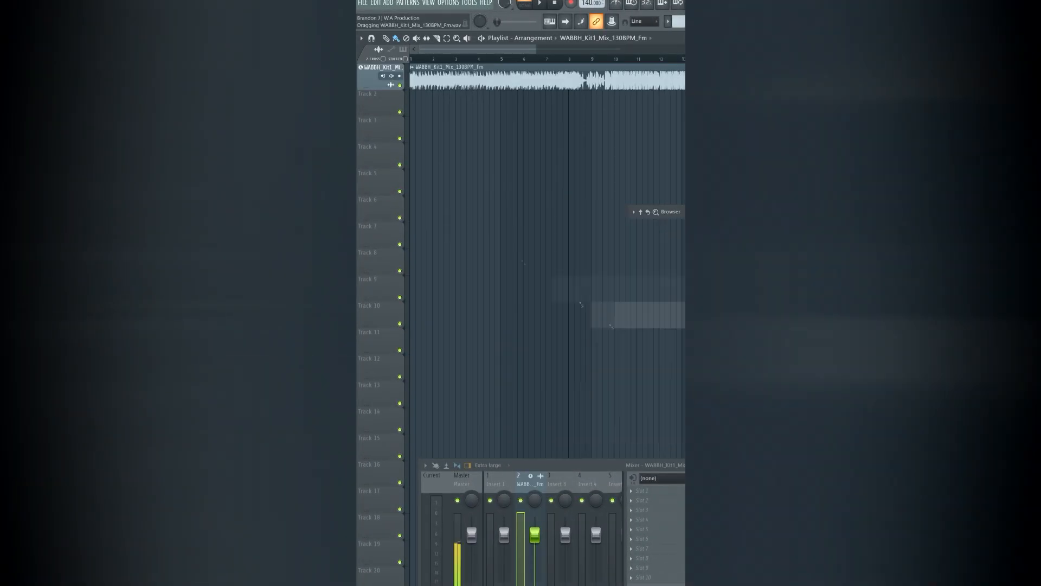
Step: Place a second copy of WABBH_Kit1_Mix_130BPM_Fm on the second playlist track, aligned with the first clip
drag(581, 304, 580, 304)
click(539, 385)
scroll(548, 103, up, 3)
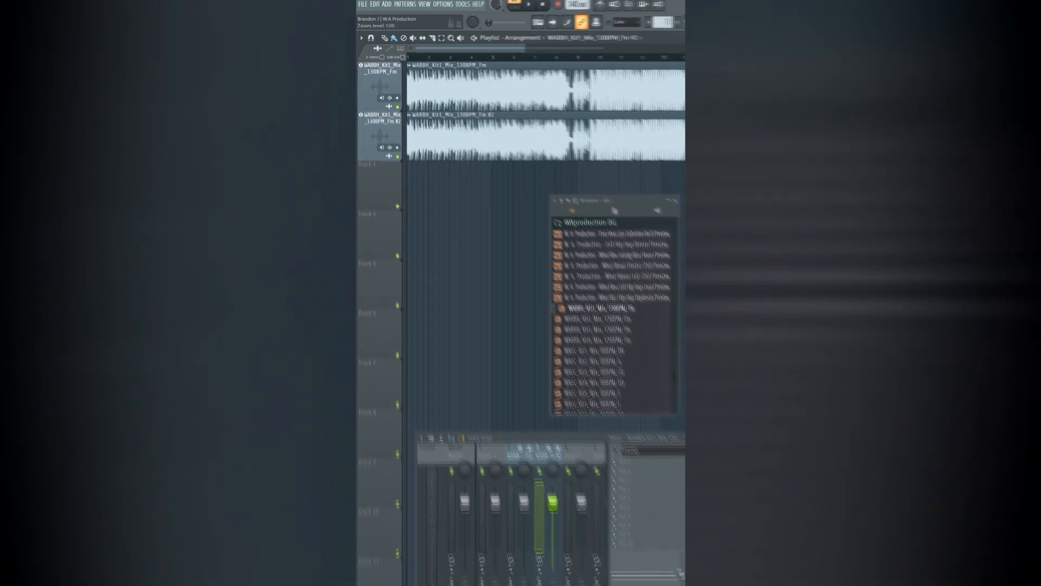
scroll(484, 120, down, 3)
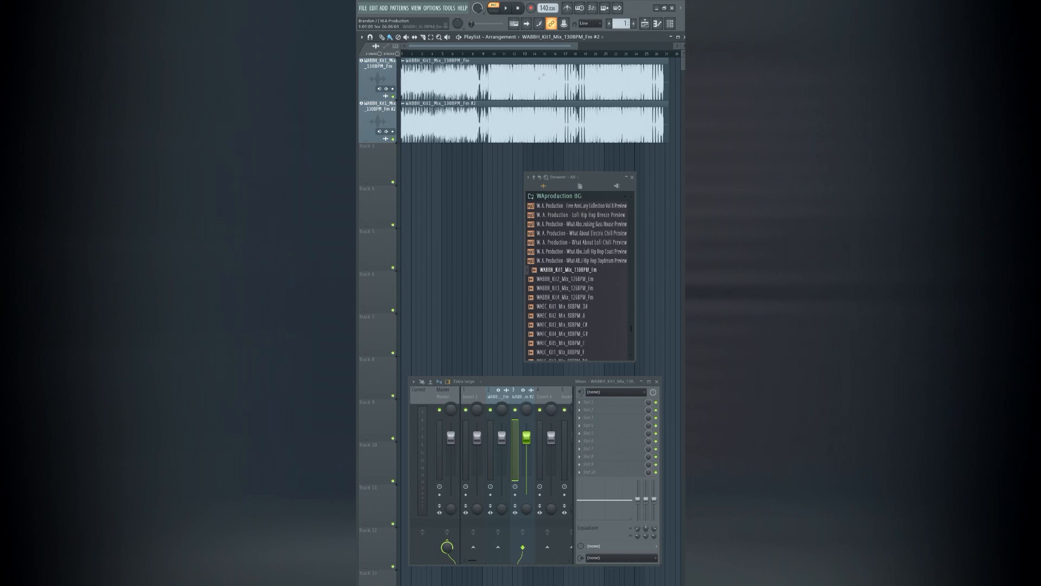
Step: Open the duplicate WABBH_Kit1_Mix_130BPM_Fm clip on the second track in the Edison sample editor
double_click(476, 131)
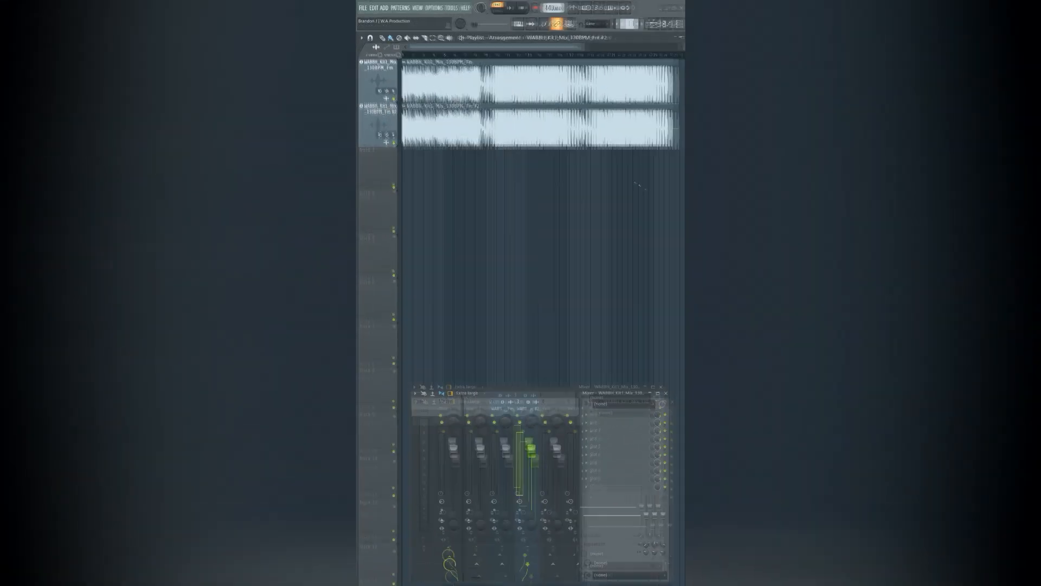
right_click(435, 189)
click(576, 198)
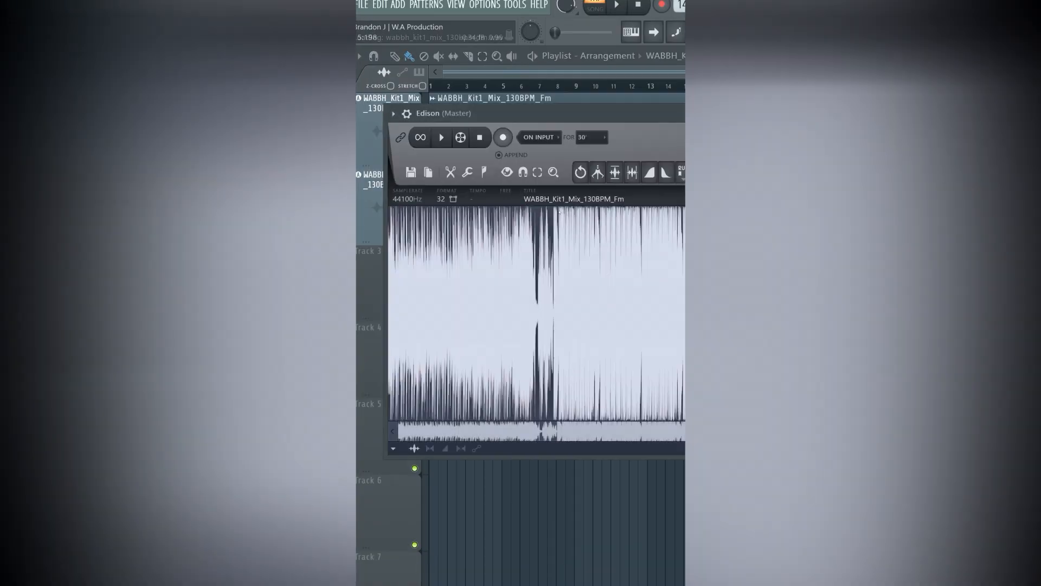
Step: Reverse the polarity of the duplicate WABBH_Kit1_Mix_130BPM_Fm sample in Edison, then close the editor
right_click(566, 285)
mouse_move(586, 334)
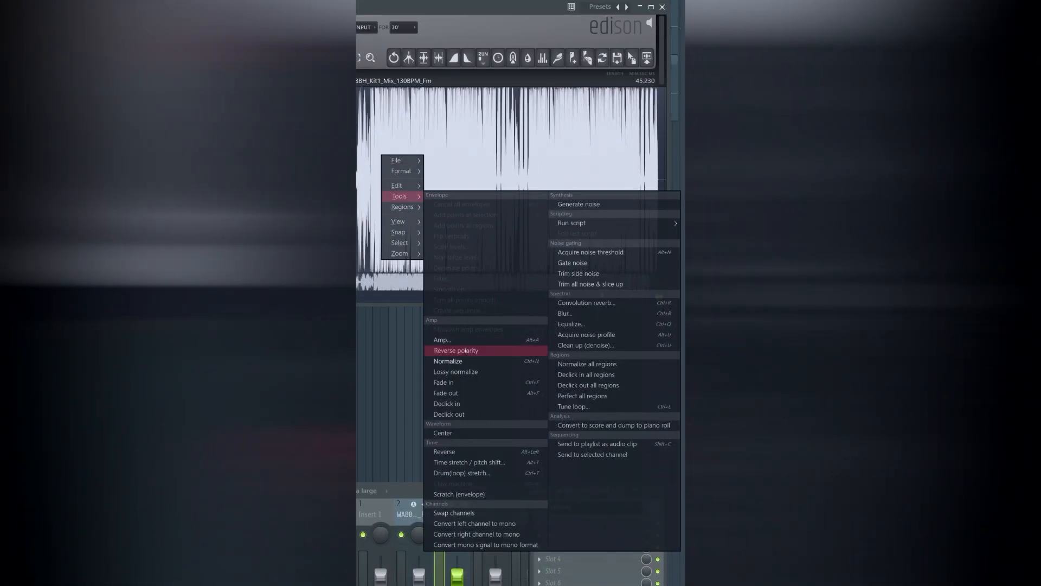
click(466, 351)
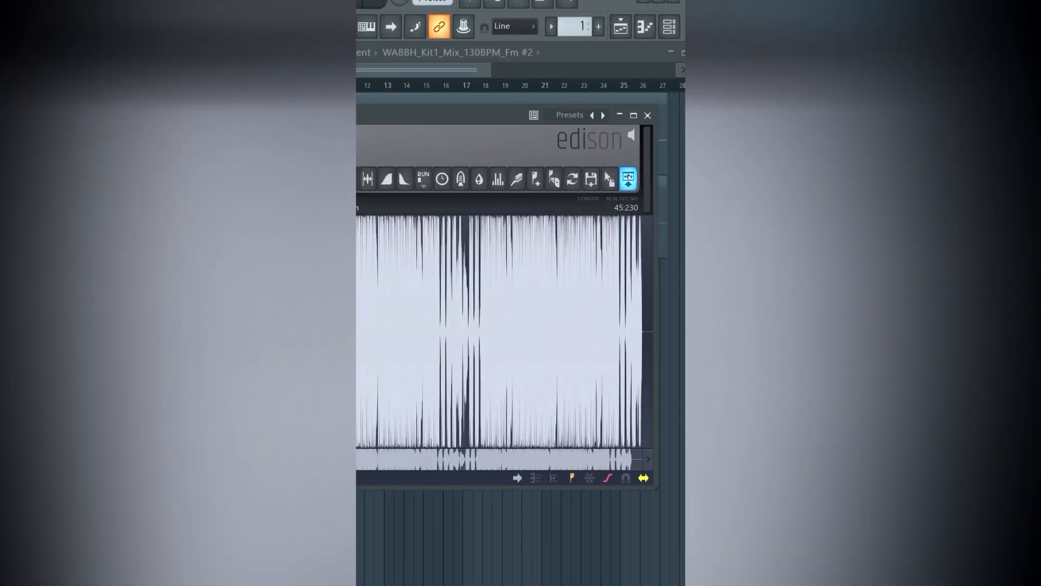
click(647, 115)
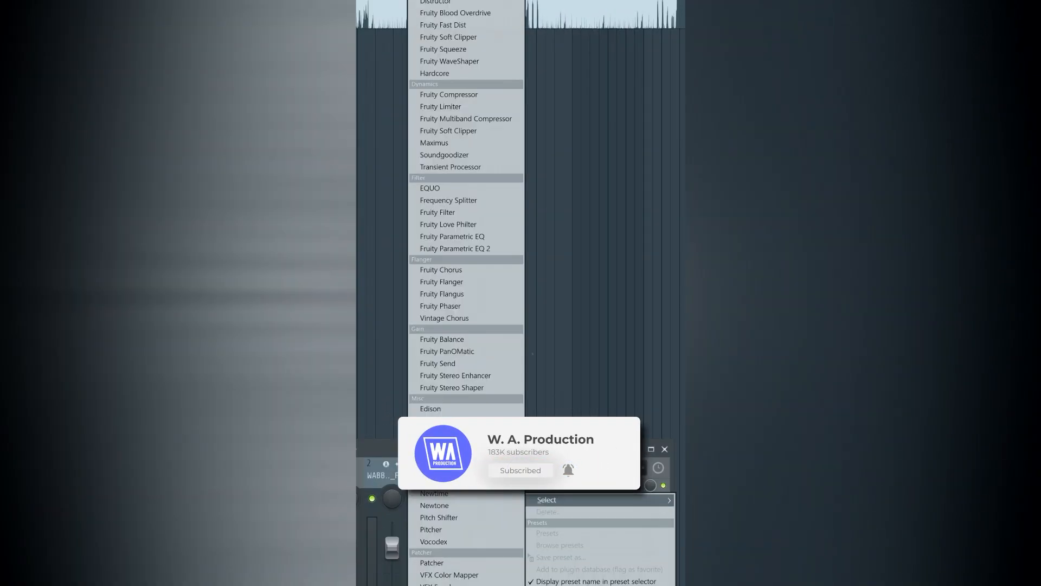
Step: Choose an effect plugin for the WABBH mix's mixer track
click(502, 4)
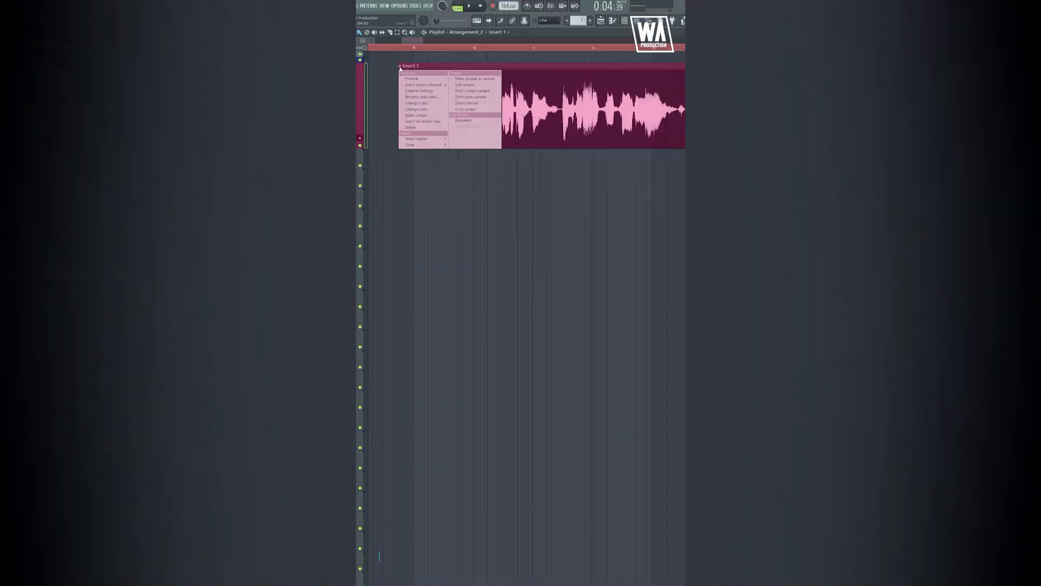
Step: Open the Insert 1 vocal clip's sample in Edison and enlarge the editor window
click(471, 85)
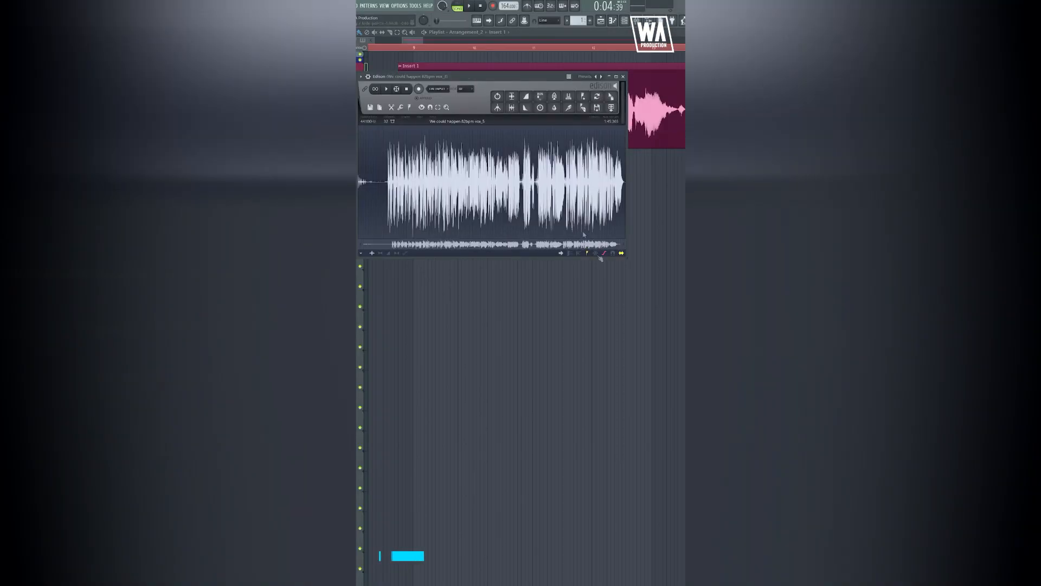
drag(626, 256, 682, 428)
scroll(373, 316, up, 5)
Step: Denoise the vocal sample with Edison's Clean up tool and accept the denoise settings
click(597, 107)
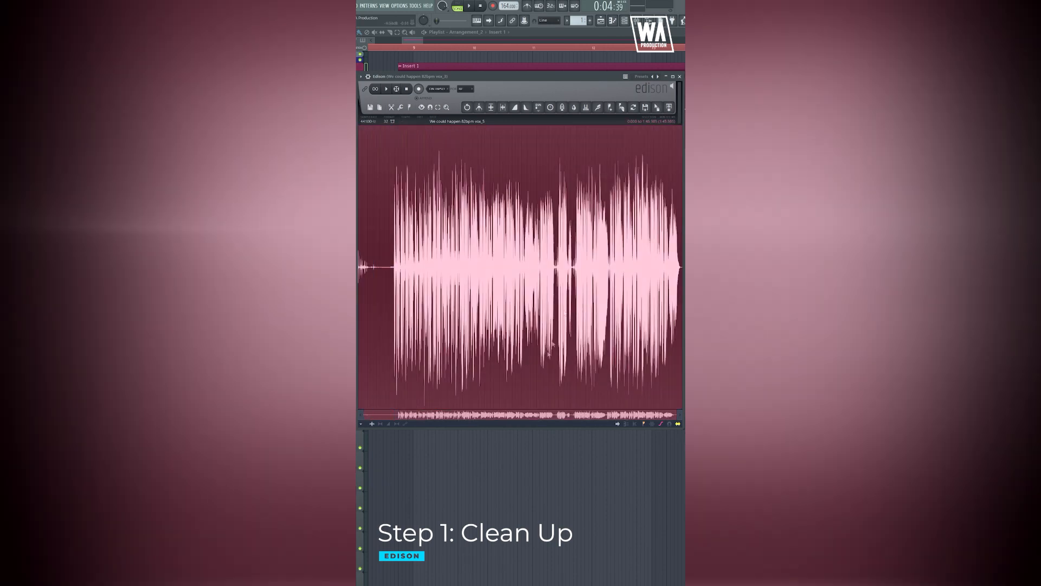
click(598, 107)
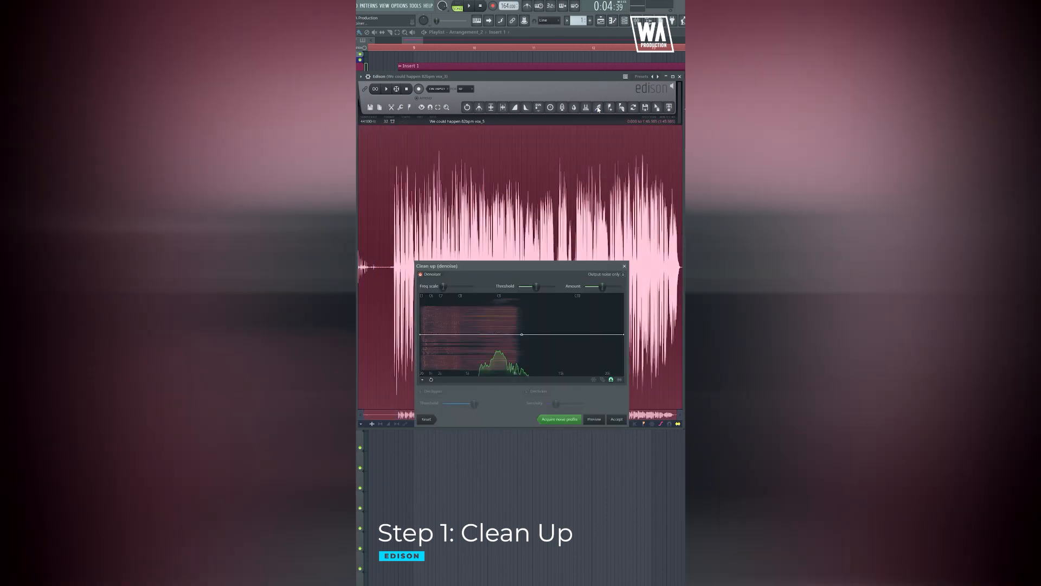
click(617, 419)
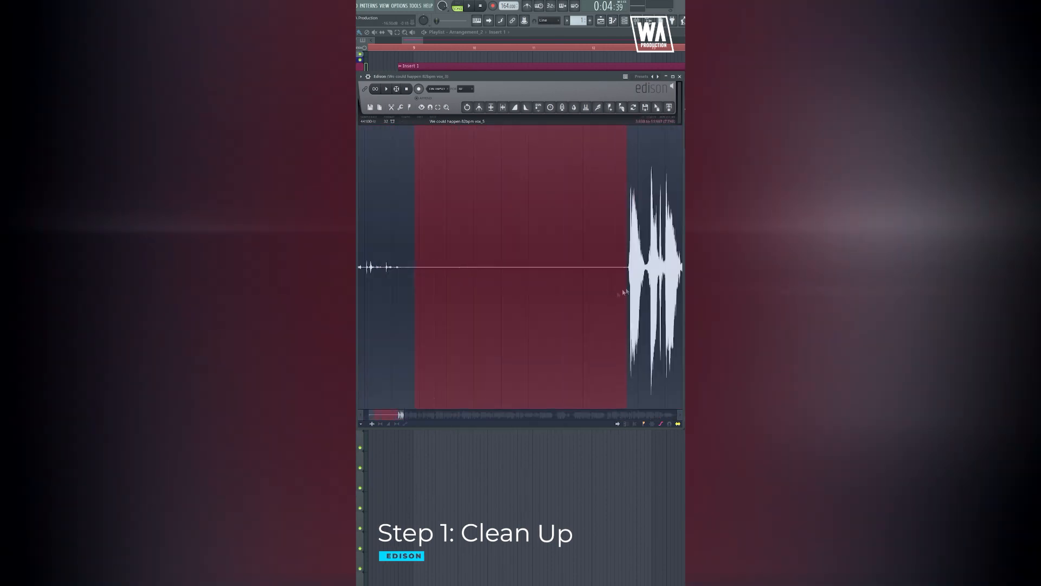
drag(379, 414, 374, 413)
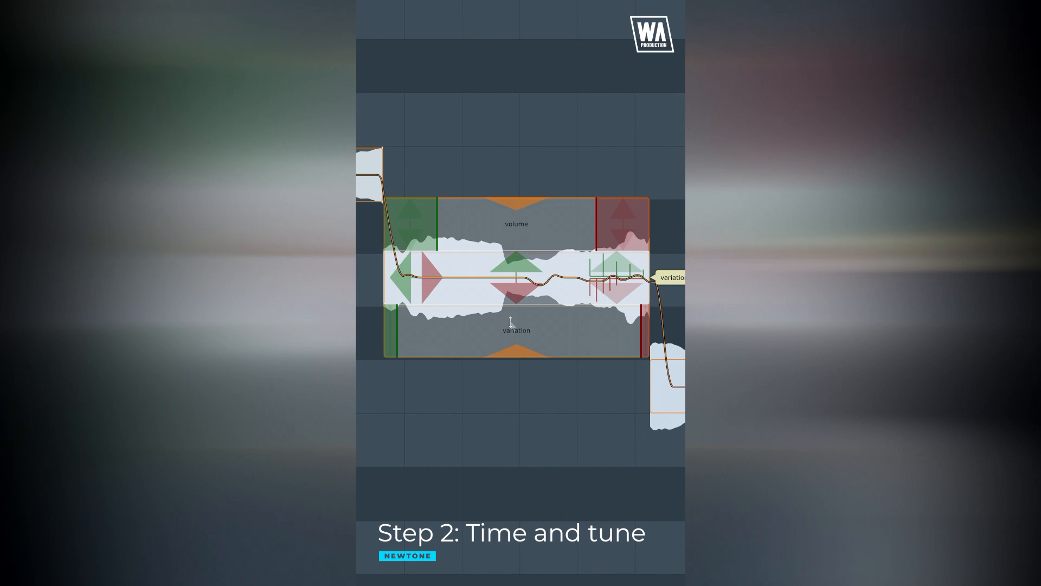
Step: Adjust the vocal note in Newtone: raise its volume slightly, lengthen the ending variation transition and lower its vibrato
mouse_move(514, 226)
mouse_down()
mouse_move(513, 261)
mouse_move(523, 194)
mouse_move(520, 220)
mouse_up()
drag(642, 322, 593, 323)
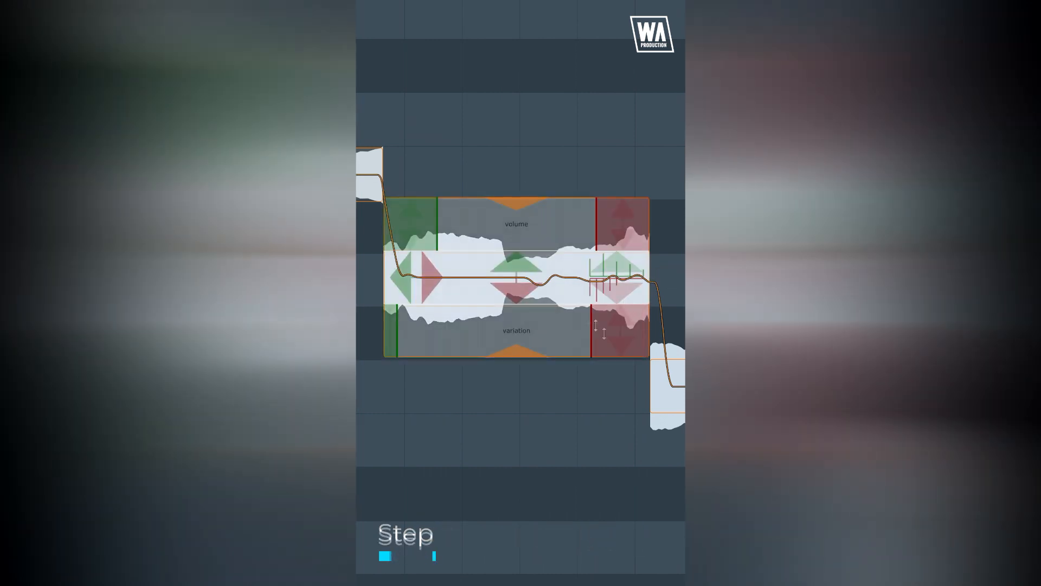
drag(614, 286, 613, 371)
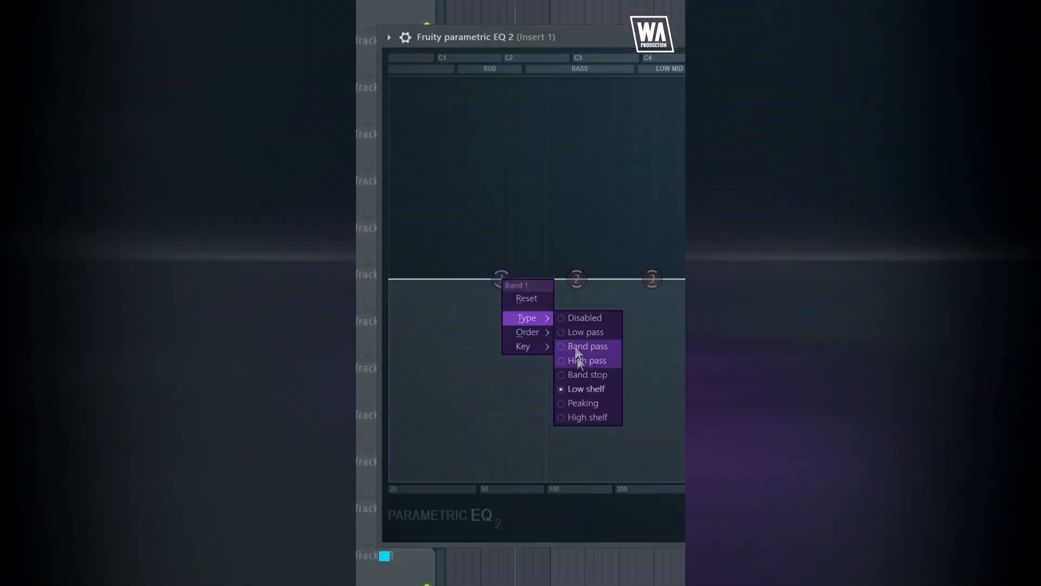
Step: Set band 1 of Fruity Parametric EQ 2 on Insert 1 to a high pass filter and adjust its slope
click(562, 320)
right_click(500, 279)
click(572, 330)
scroll(500, 280, down, 5)
Step: Cut three bands in the vocal's Fruity Parametric EQ 2, shifting each lower in frequency and adjusting its bandwidth
drag(649, 279, 586, 332)
scroll(586, 333, down, 4)
drag(563, 285, 528, 306)
scroll(529, 306, down, 4)
drag(620, 286, 584, 298)
scroll(585, 298, down, 4)
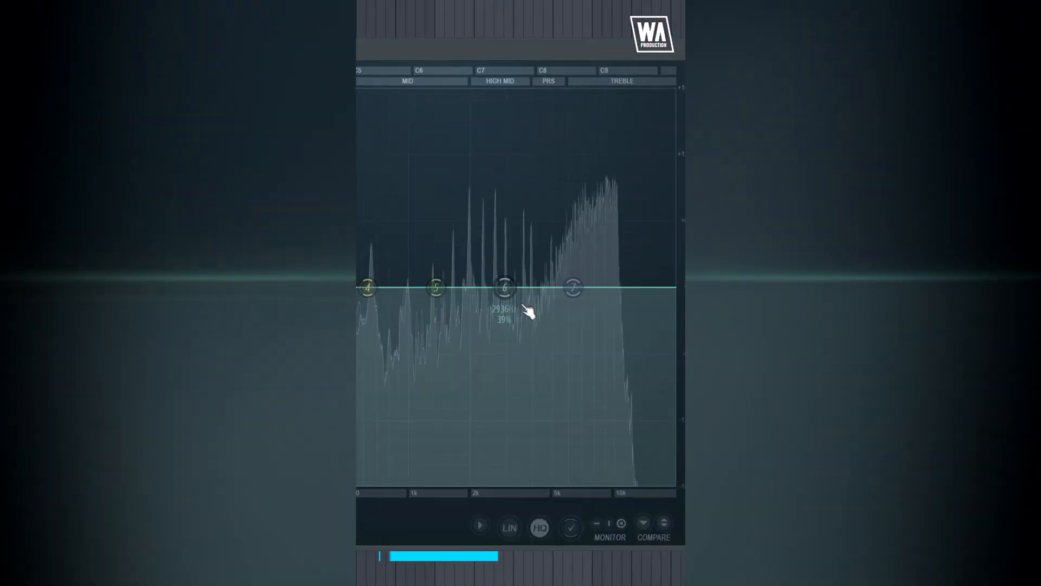
Step: Boost bands 6 and 7 slightly in Fruity Parametric EQ 2 to brighten the vocal
drag(505, 288, 495, 265)
drag(574, 300, 566, 274)
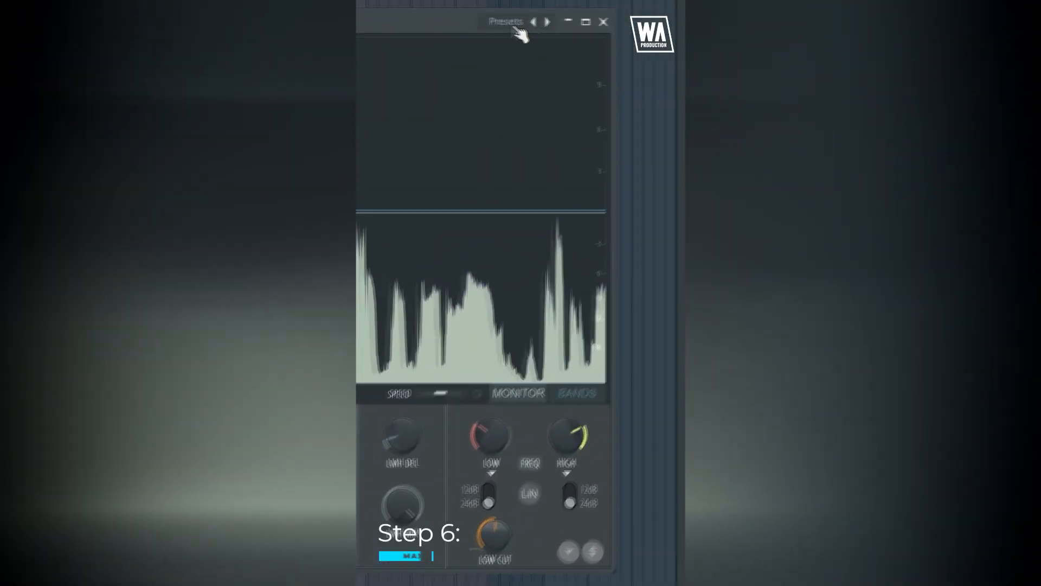
Step: Load the De-esser narrow-band preset in Maximus and lower the middle band slightly
click(507, 23)
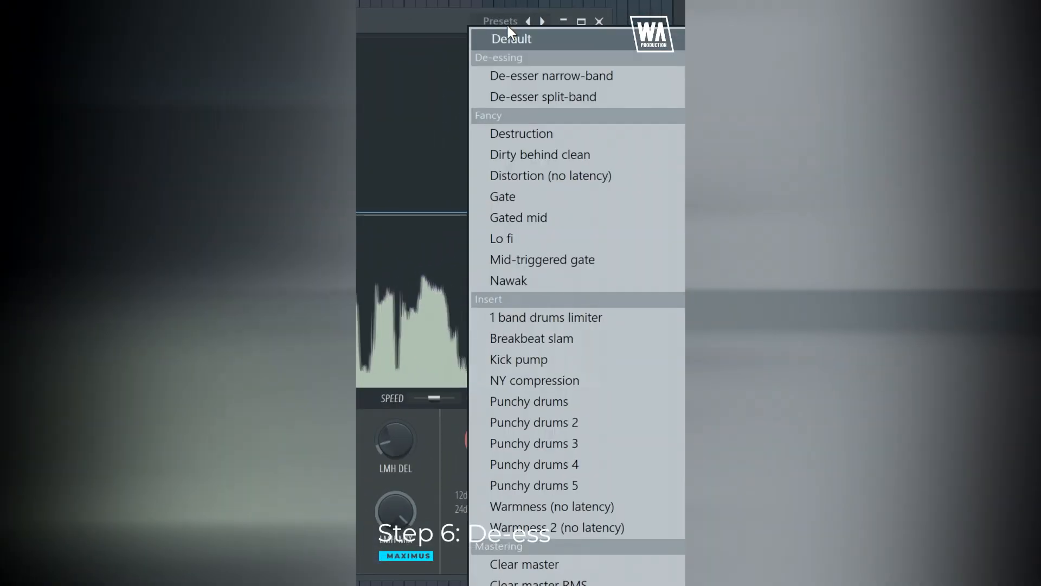
click(506, 76)
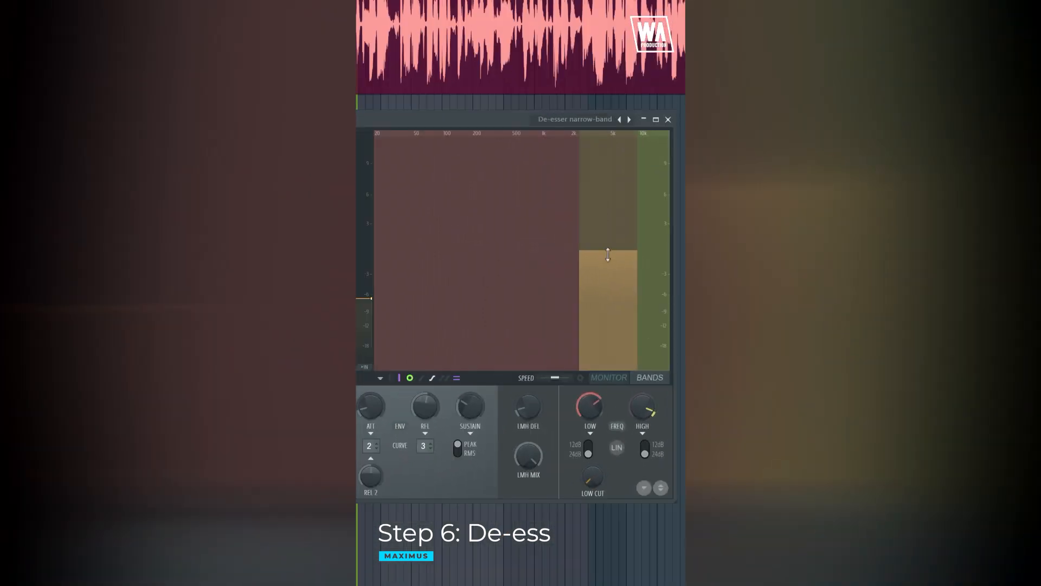
drag(608, 255, 608, 266)
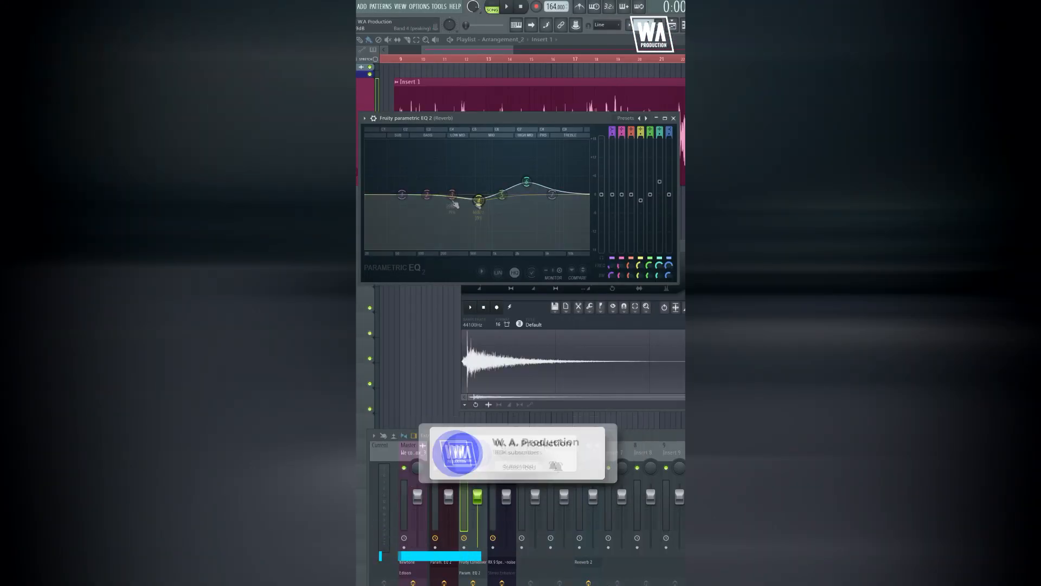
Step: Cut band 3 in the Fruity Parametric EQ 2 on the Reverb track
drag(452, 194, 444, 216)
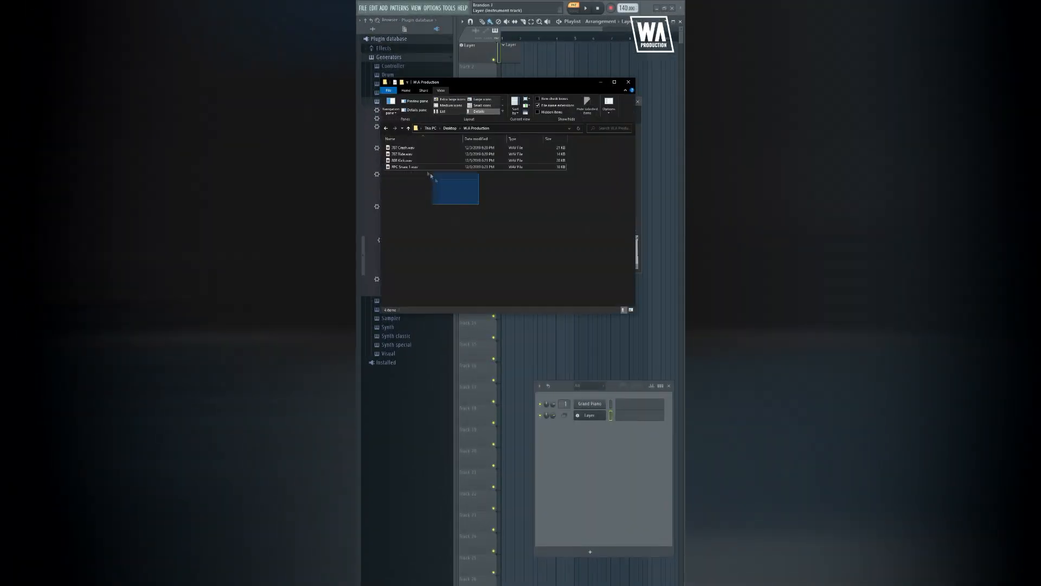
Step: Load the four WAV samples from the W.A Production folder into the channel rack and apply the Crash and Ride presets to the 707 channels
drag(431, 172, 601, 471)
middle_click(589, 426)
click(593, 436)
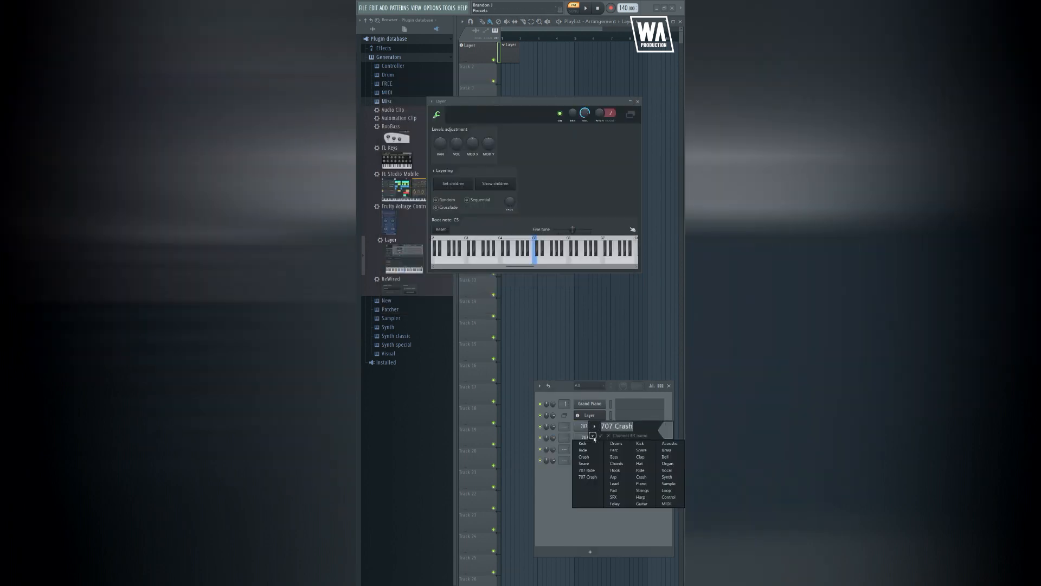
click(641, 477)
middle_click(590, 438)
click(593, 448)
click(641, 482)
Step: Apply the Kick name and colour preset to the 808 Kick channel and the Snare preset to the snare channel
middle_click(591, 449)
click(592, 459)
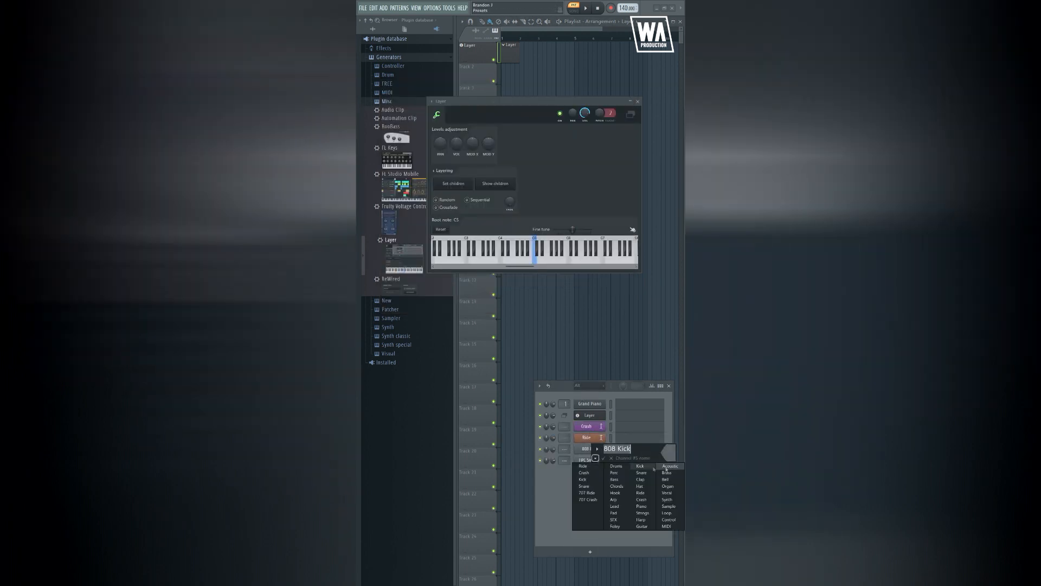
click(640, 466)
click(604, 461)
middle_click(604, 460)
click(641, 484)
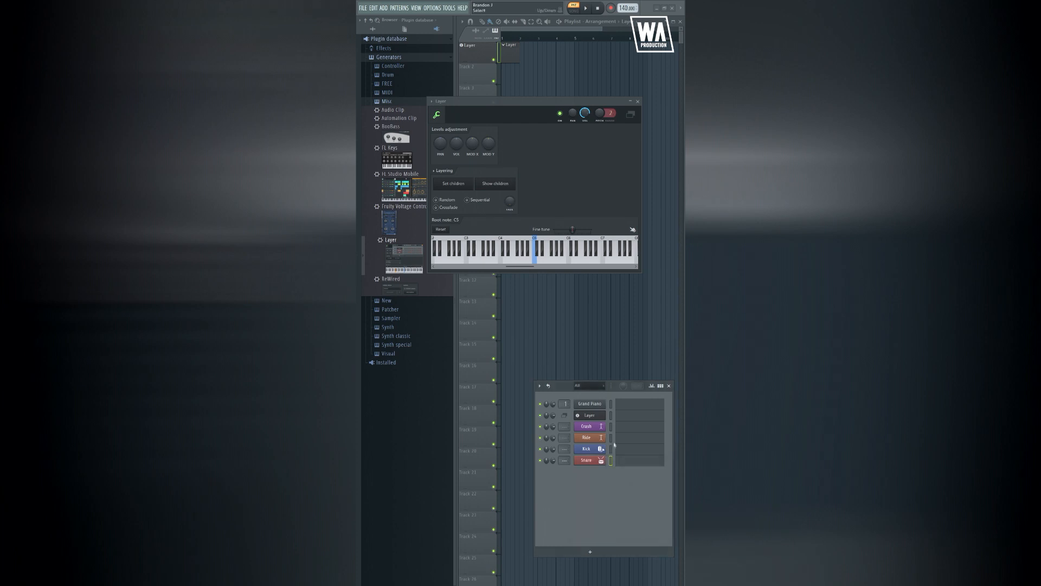
Step: Assign the selected Crash, Ride, Kick and Snare channels to free mixer tracks
click(543, 389)
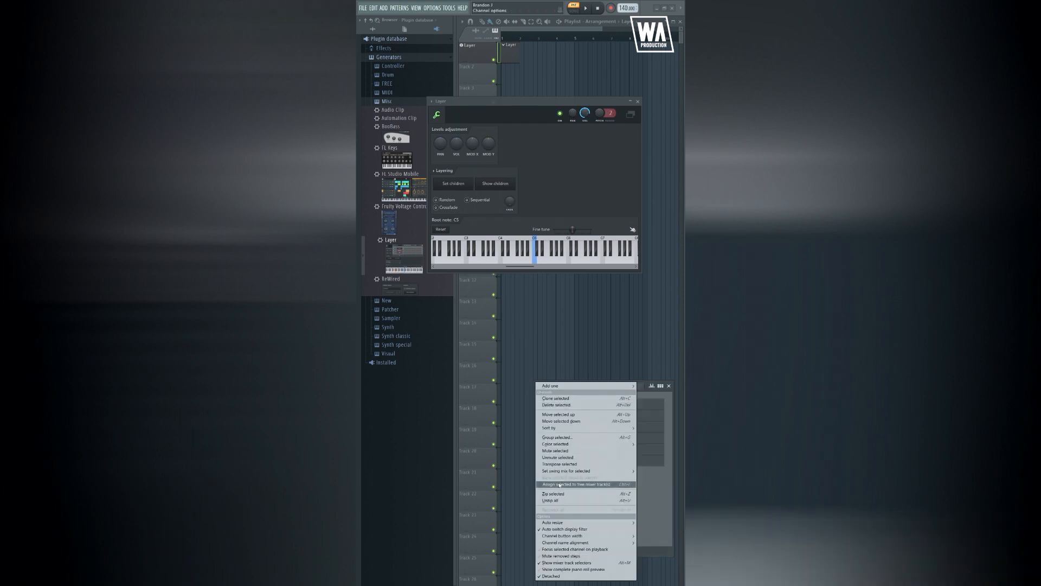
click(559, 484)
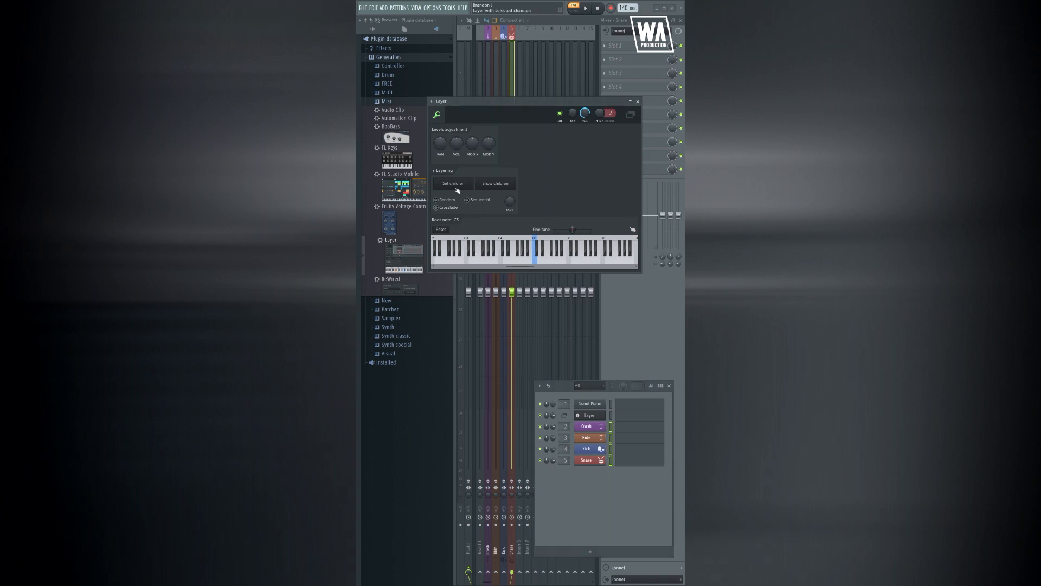
Step: Set the four selected drum channels as children of the Layer channel and audition a note
click(434, 171)
click(435, 179)
click(550, 263)
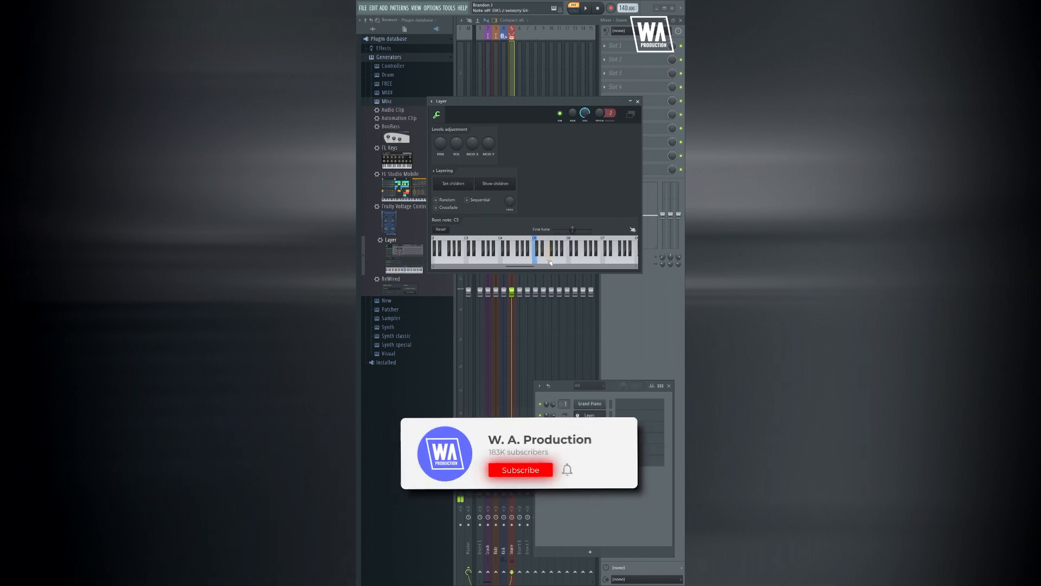